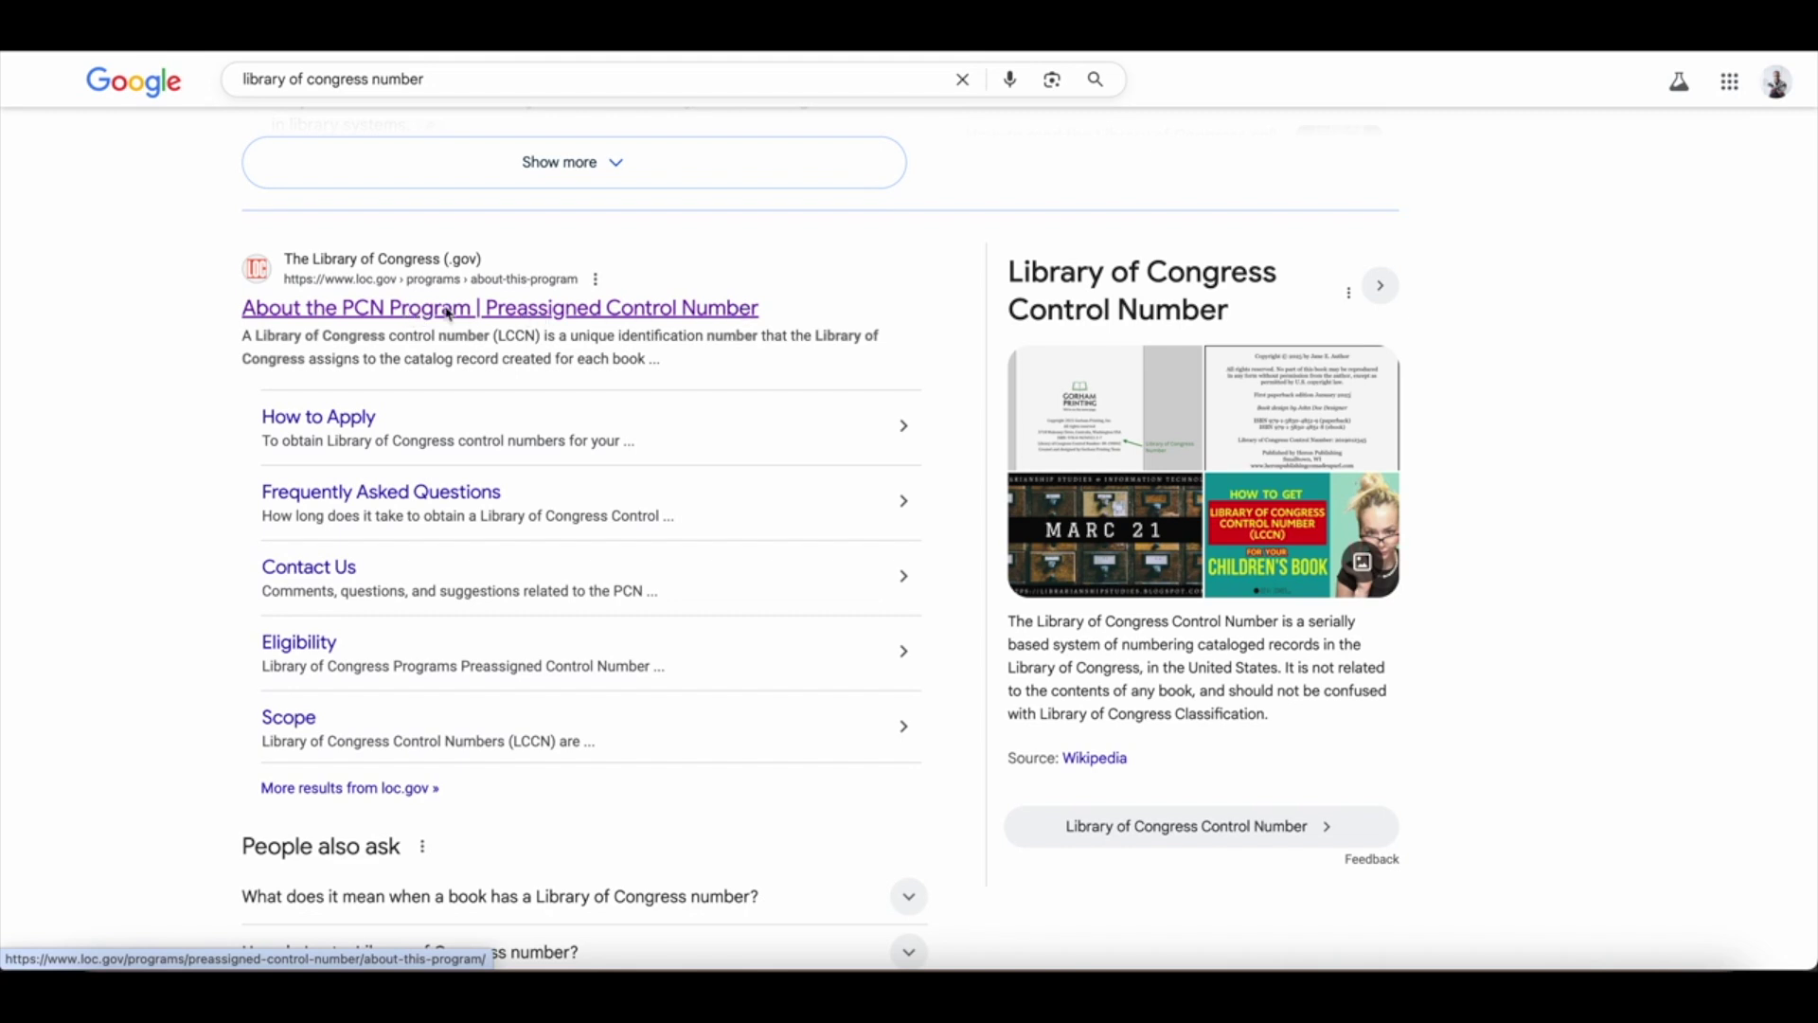
- Open the Library of Congress PCN Program's How to Apply page and follow its link to the PrePub Book Link author account page
click(449, 309)
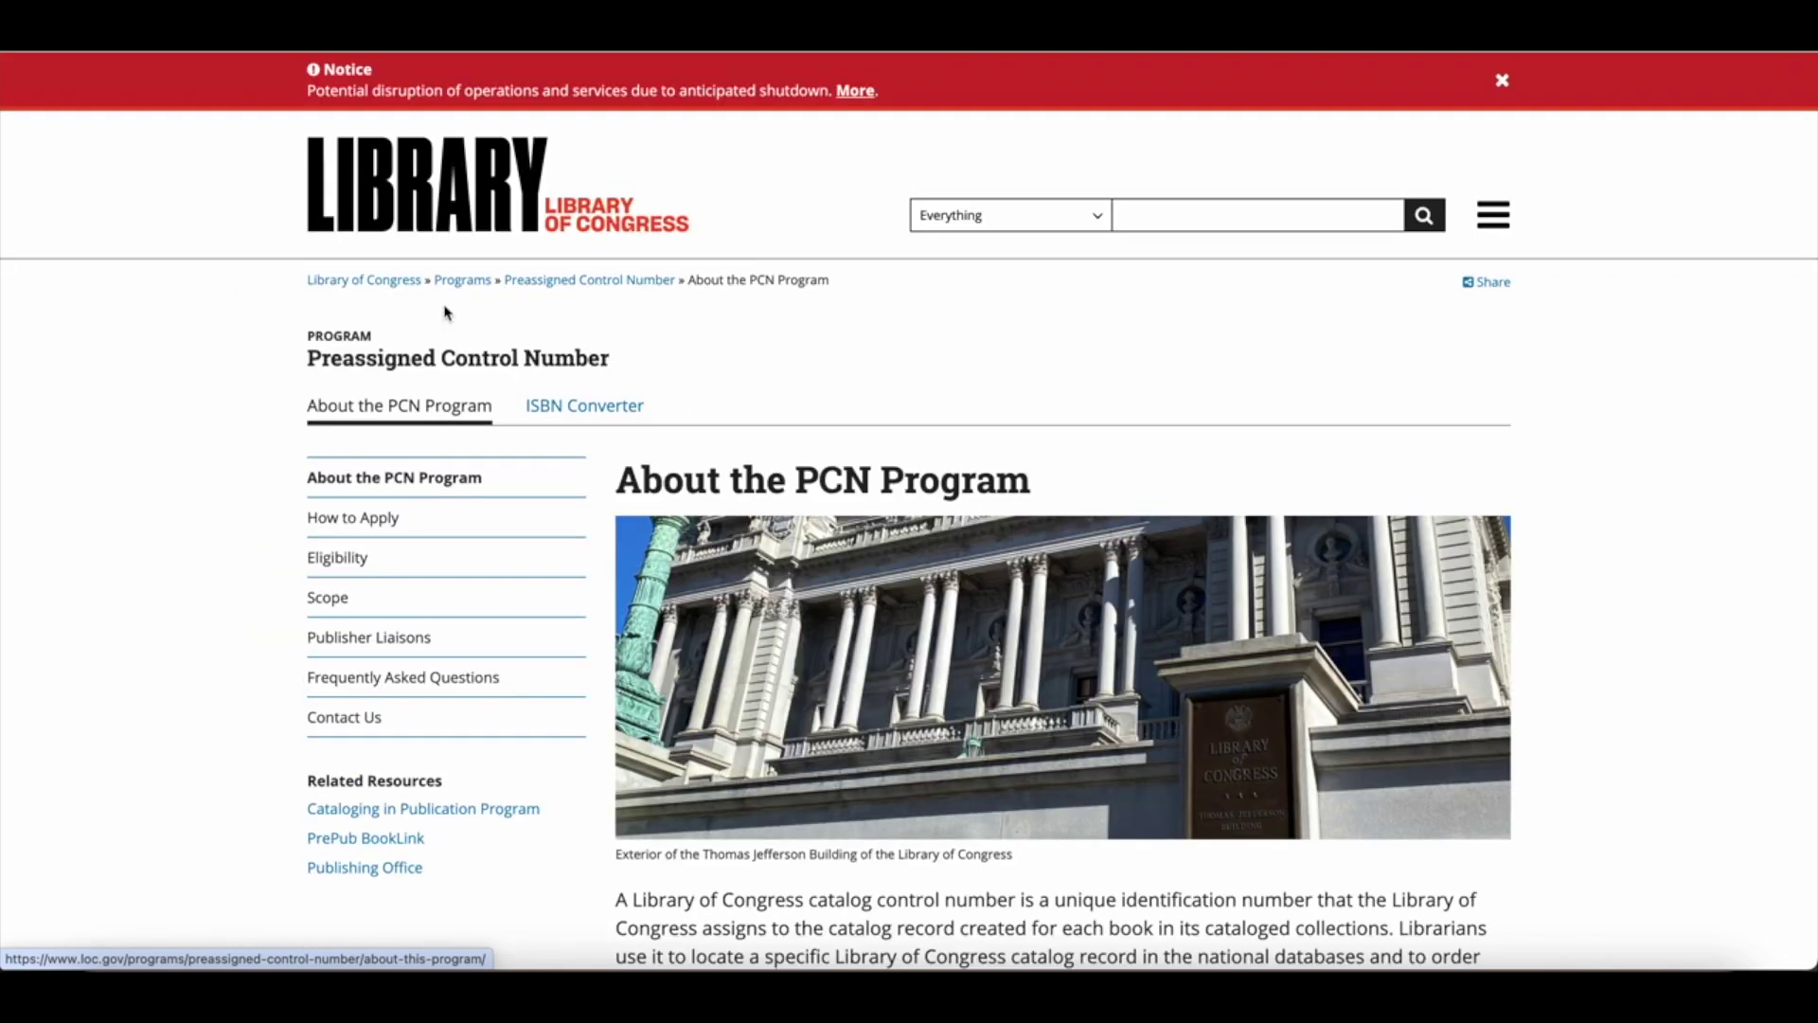
click(353, 520)
scroll(849, 517, down, 3)
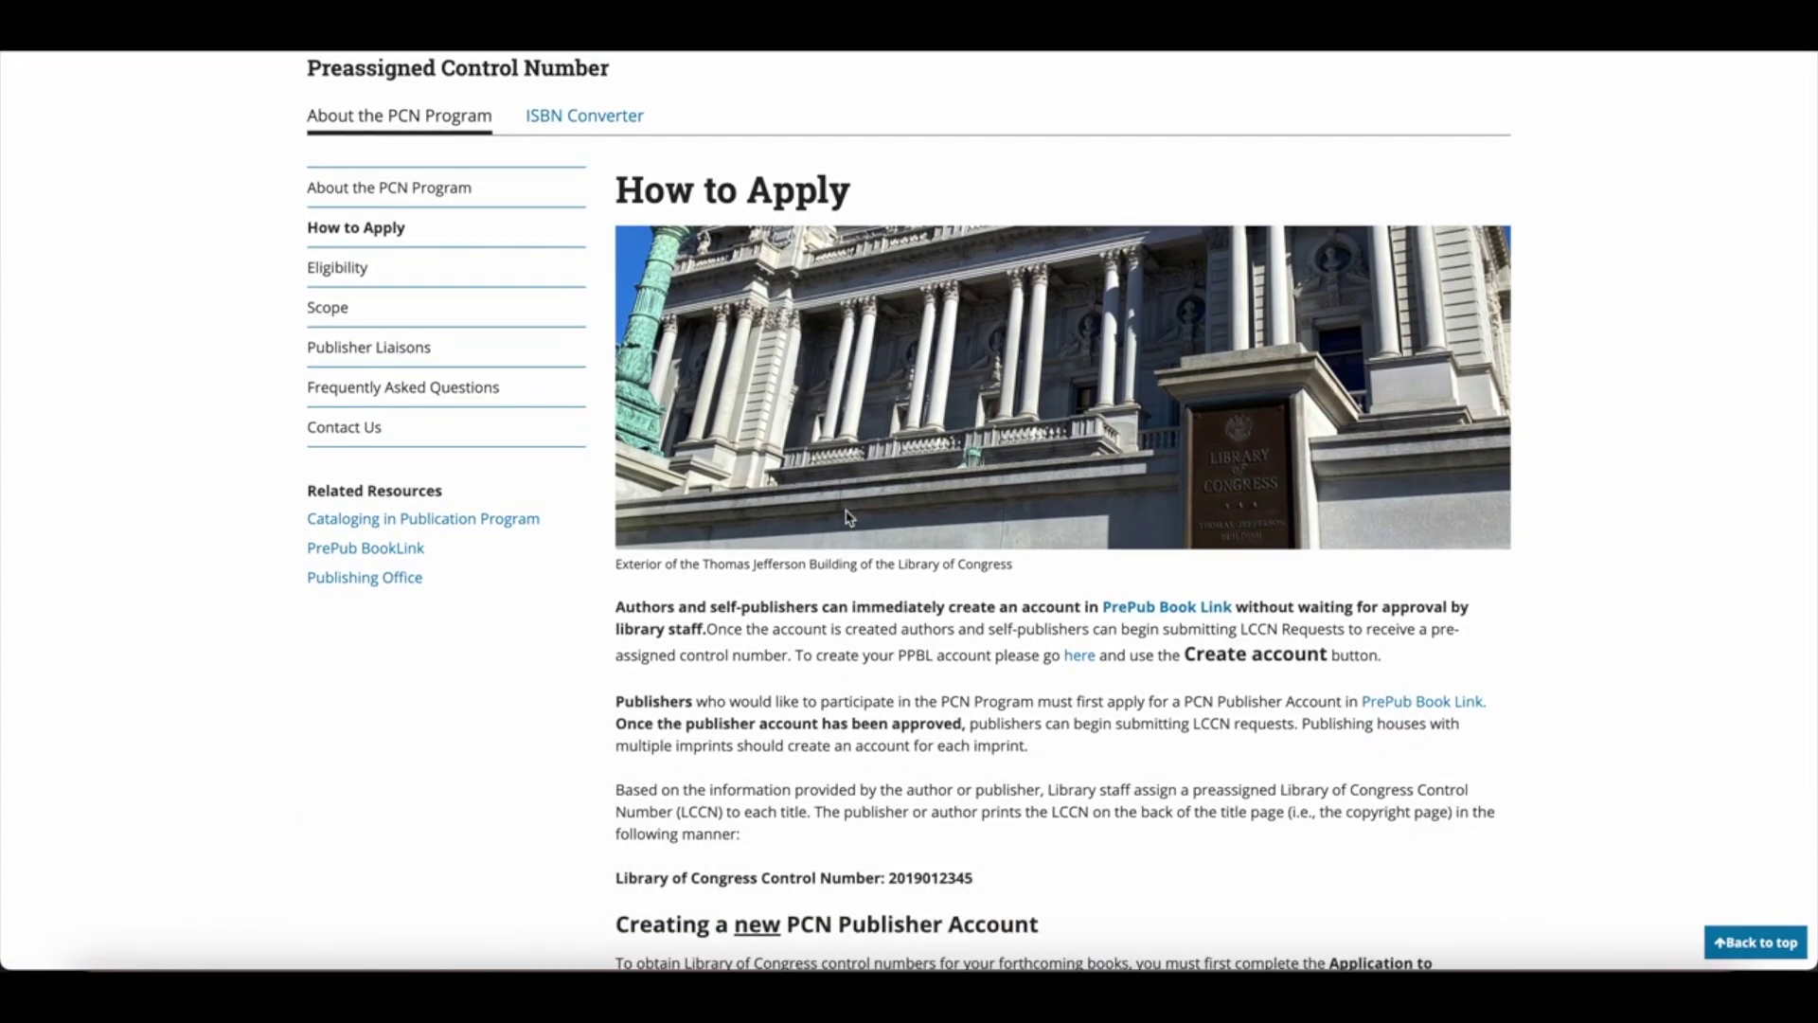
click(1080, 656)
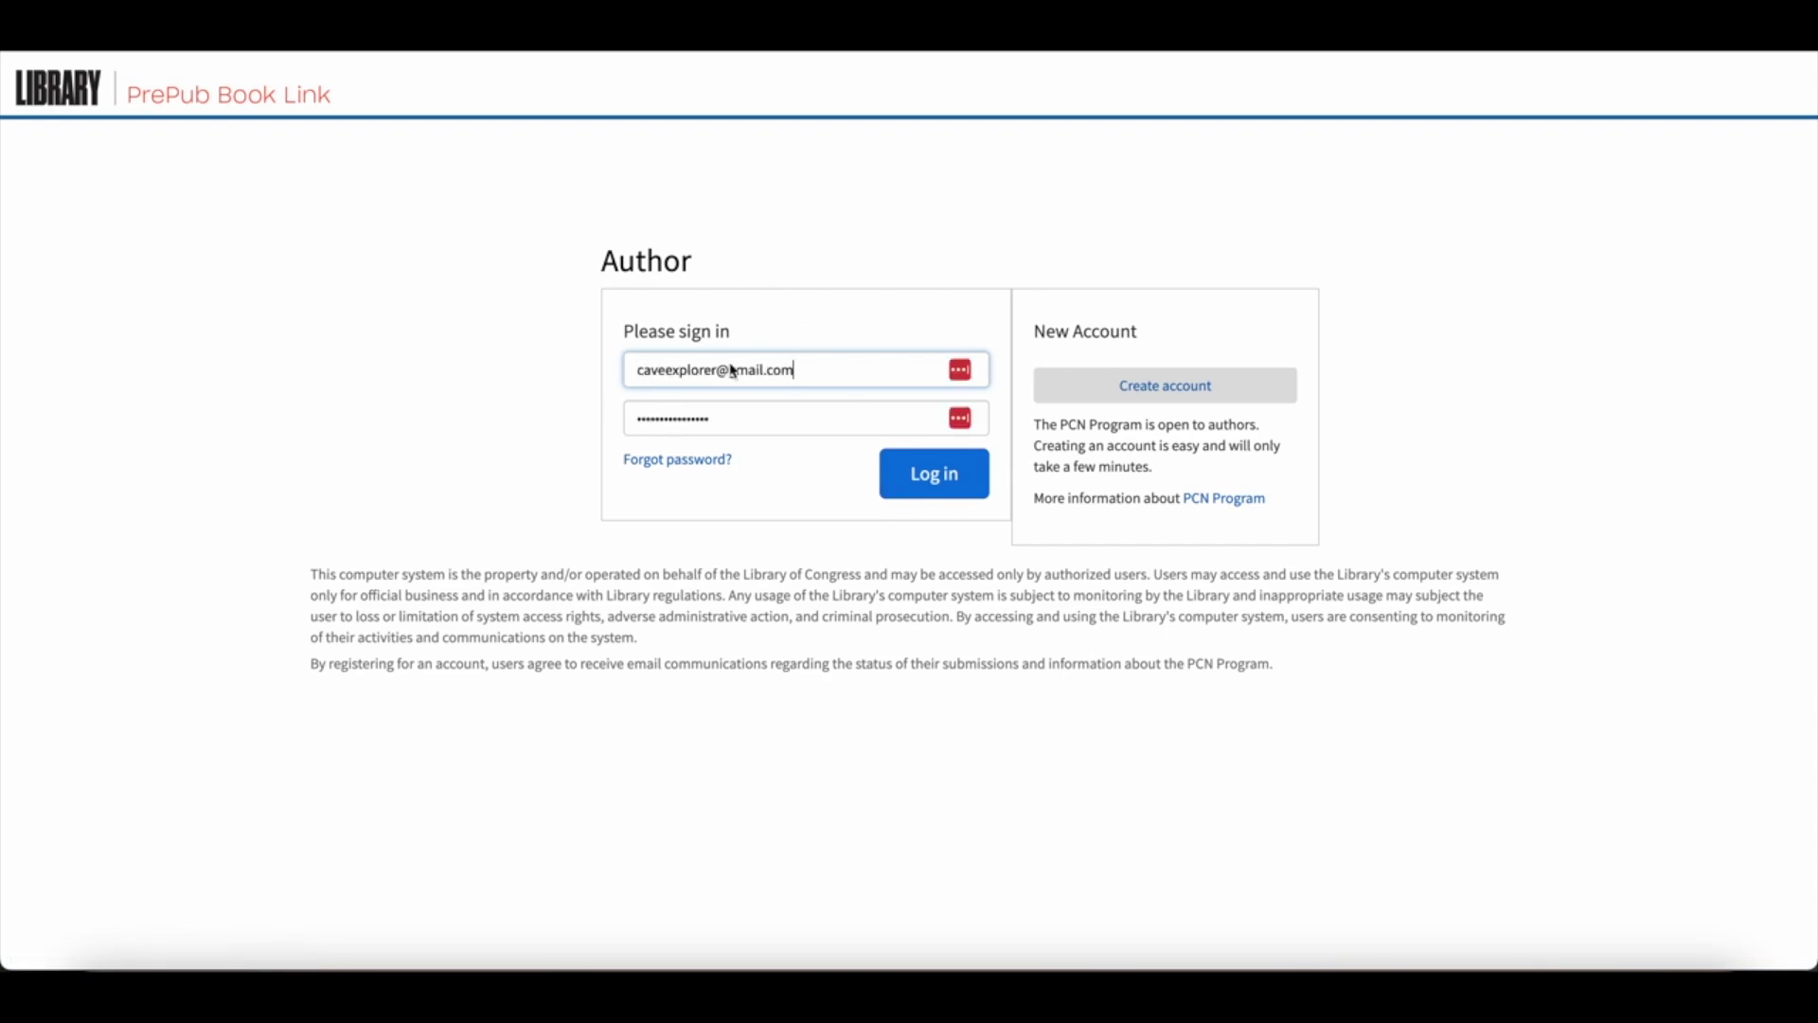
- Log in to the author account and start a new LCCN request, accepting the navigation notice
click(942, 466)
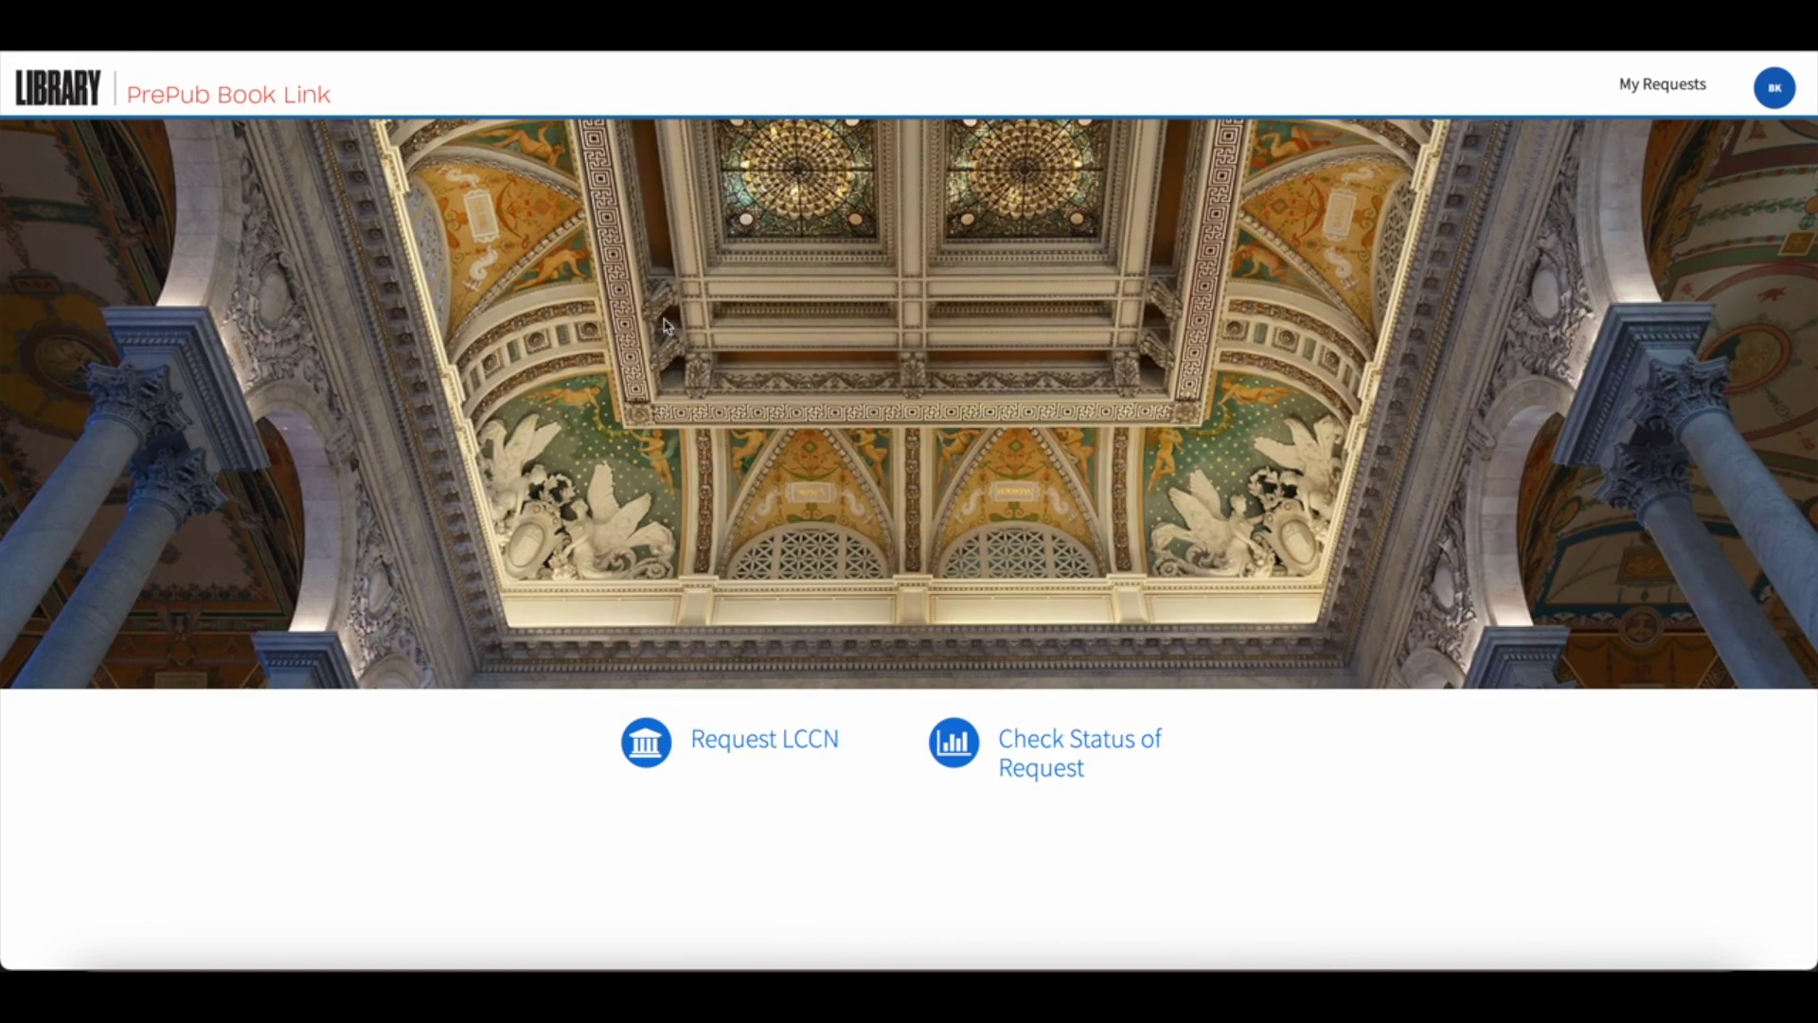
click(740, 748)
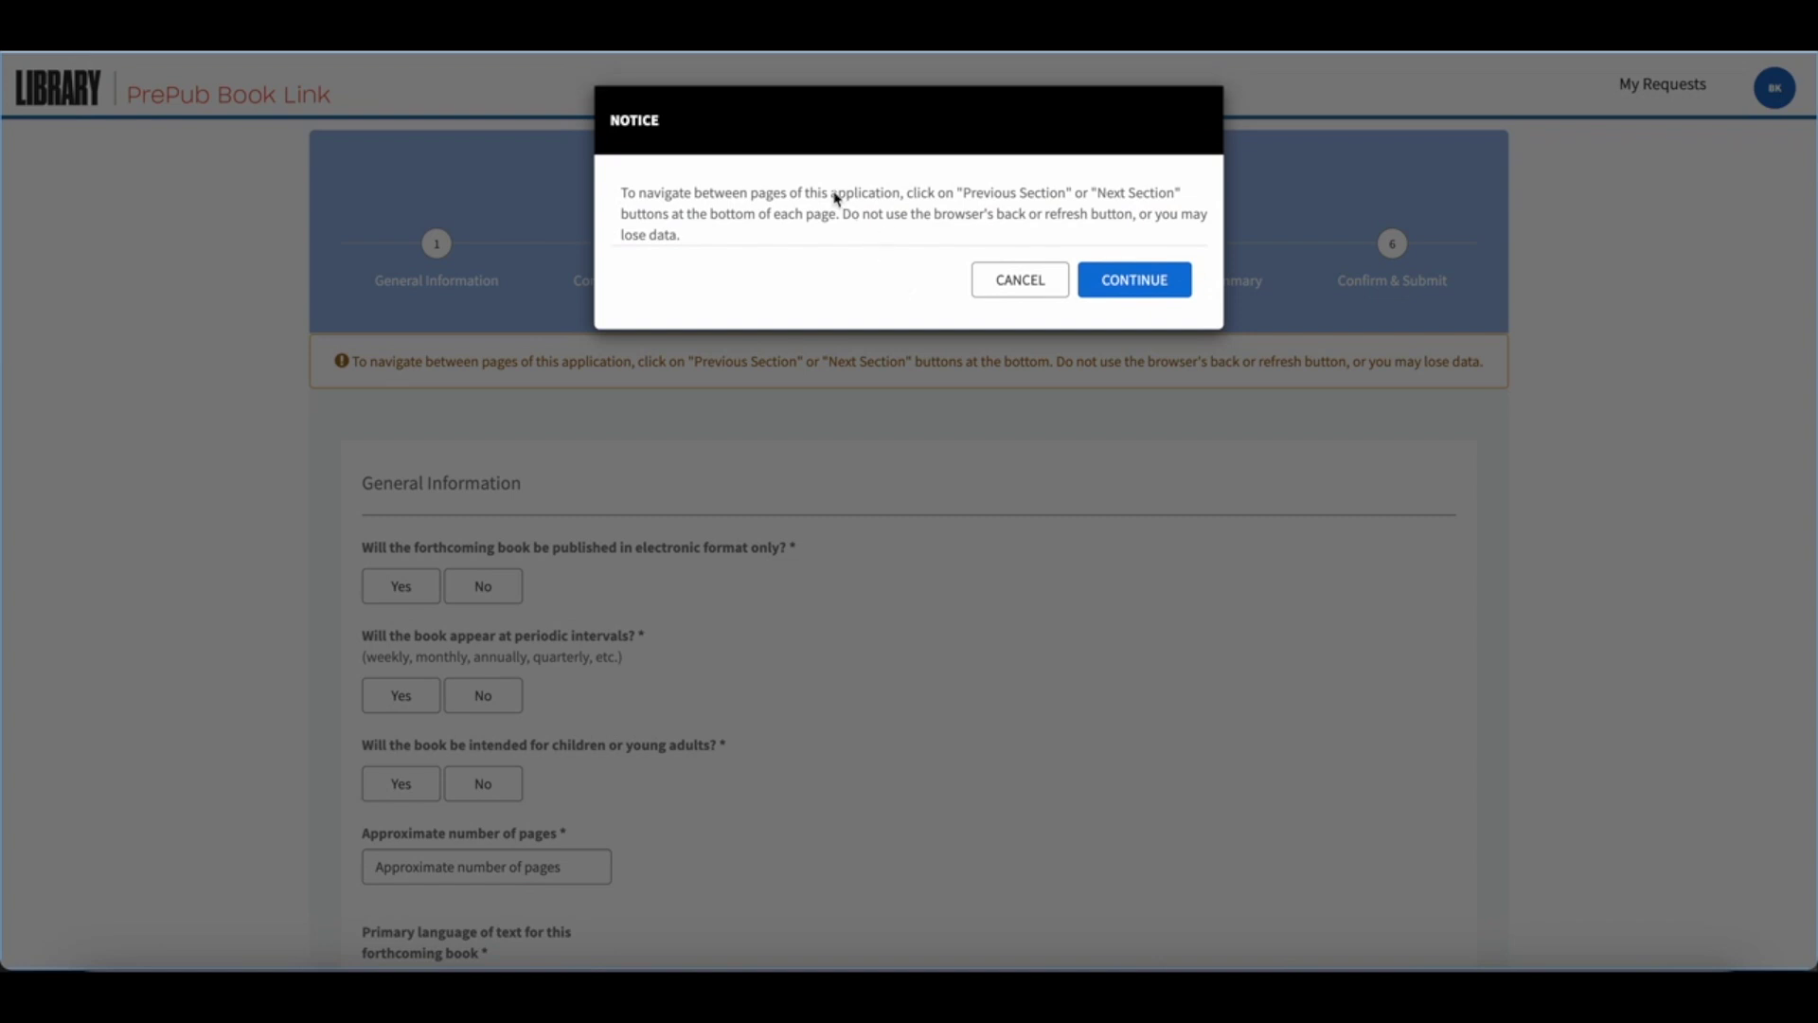
click(1127, 279)
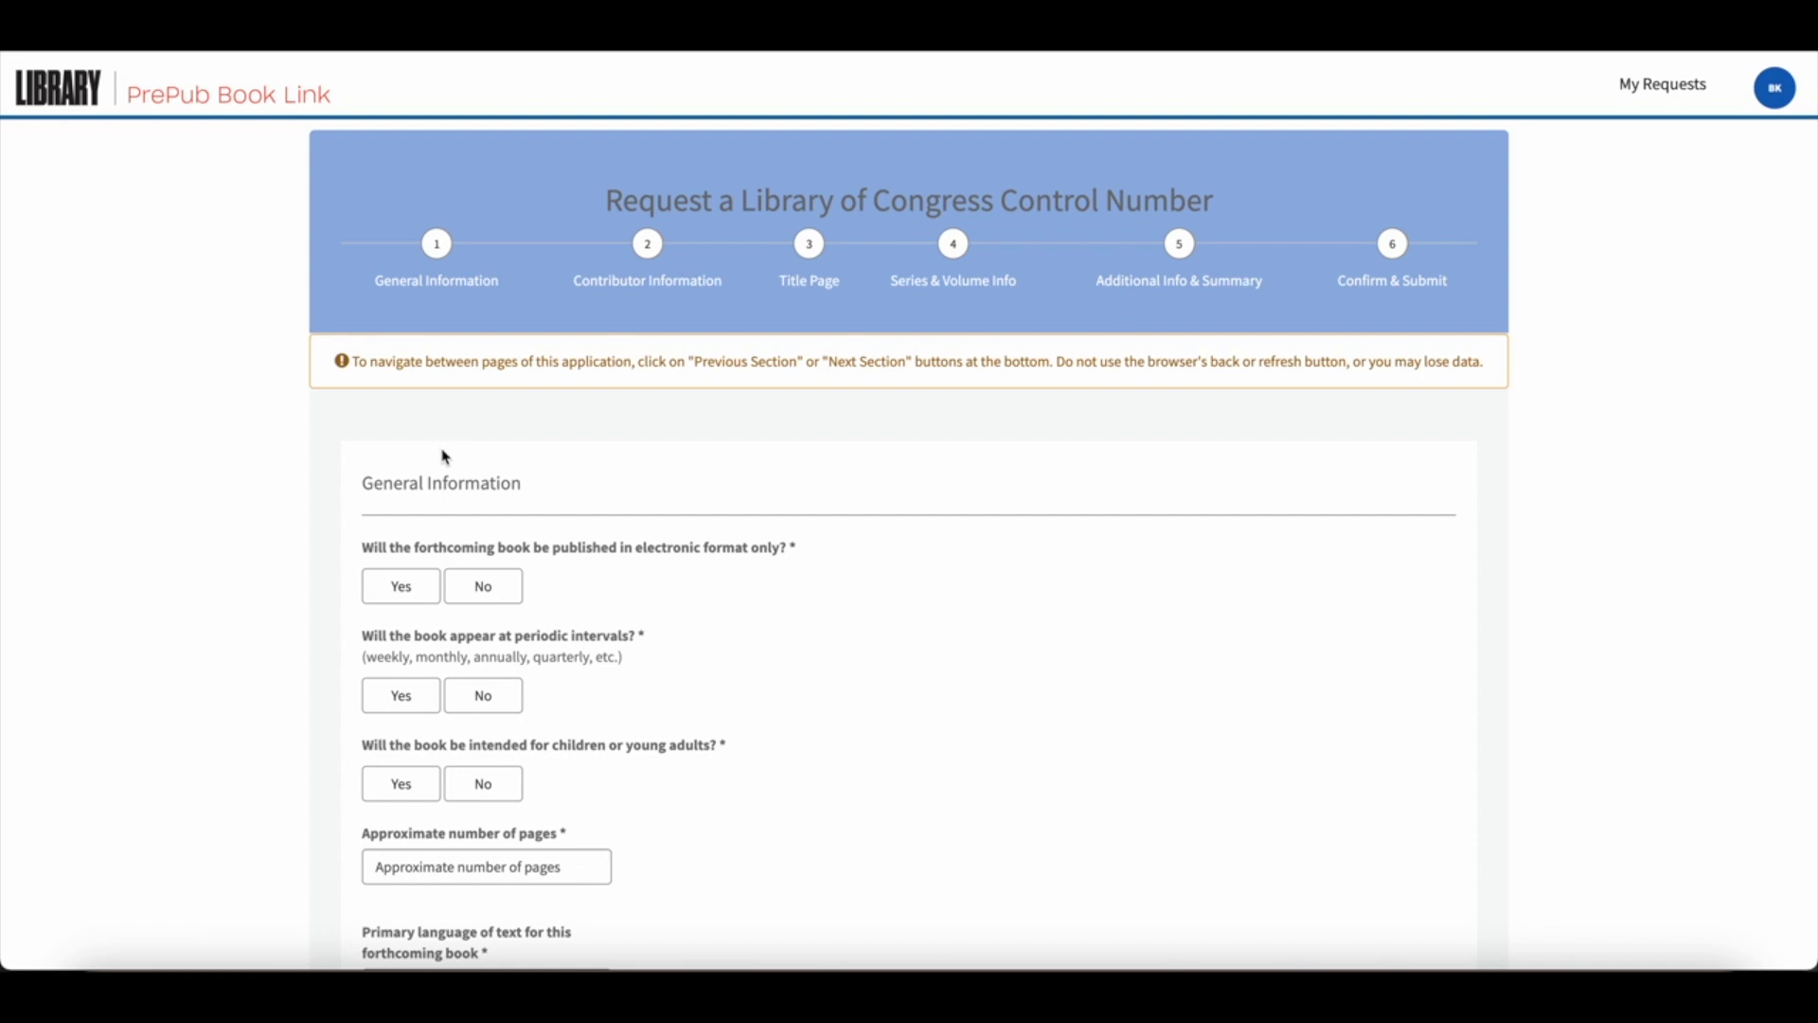
- Examine the General Information questions of the LCCN request form
scroll(434, 422, down, 3)
scroll(295, 466, up, 3)
scroll(273, 560, down, 2)
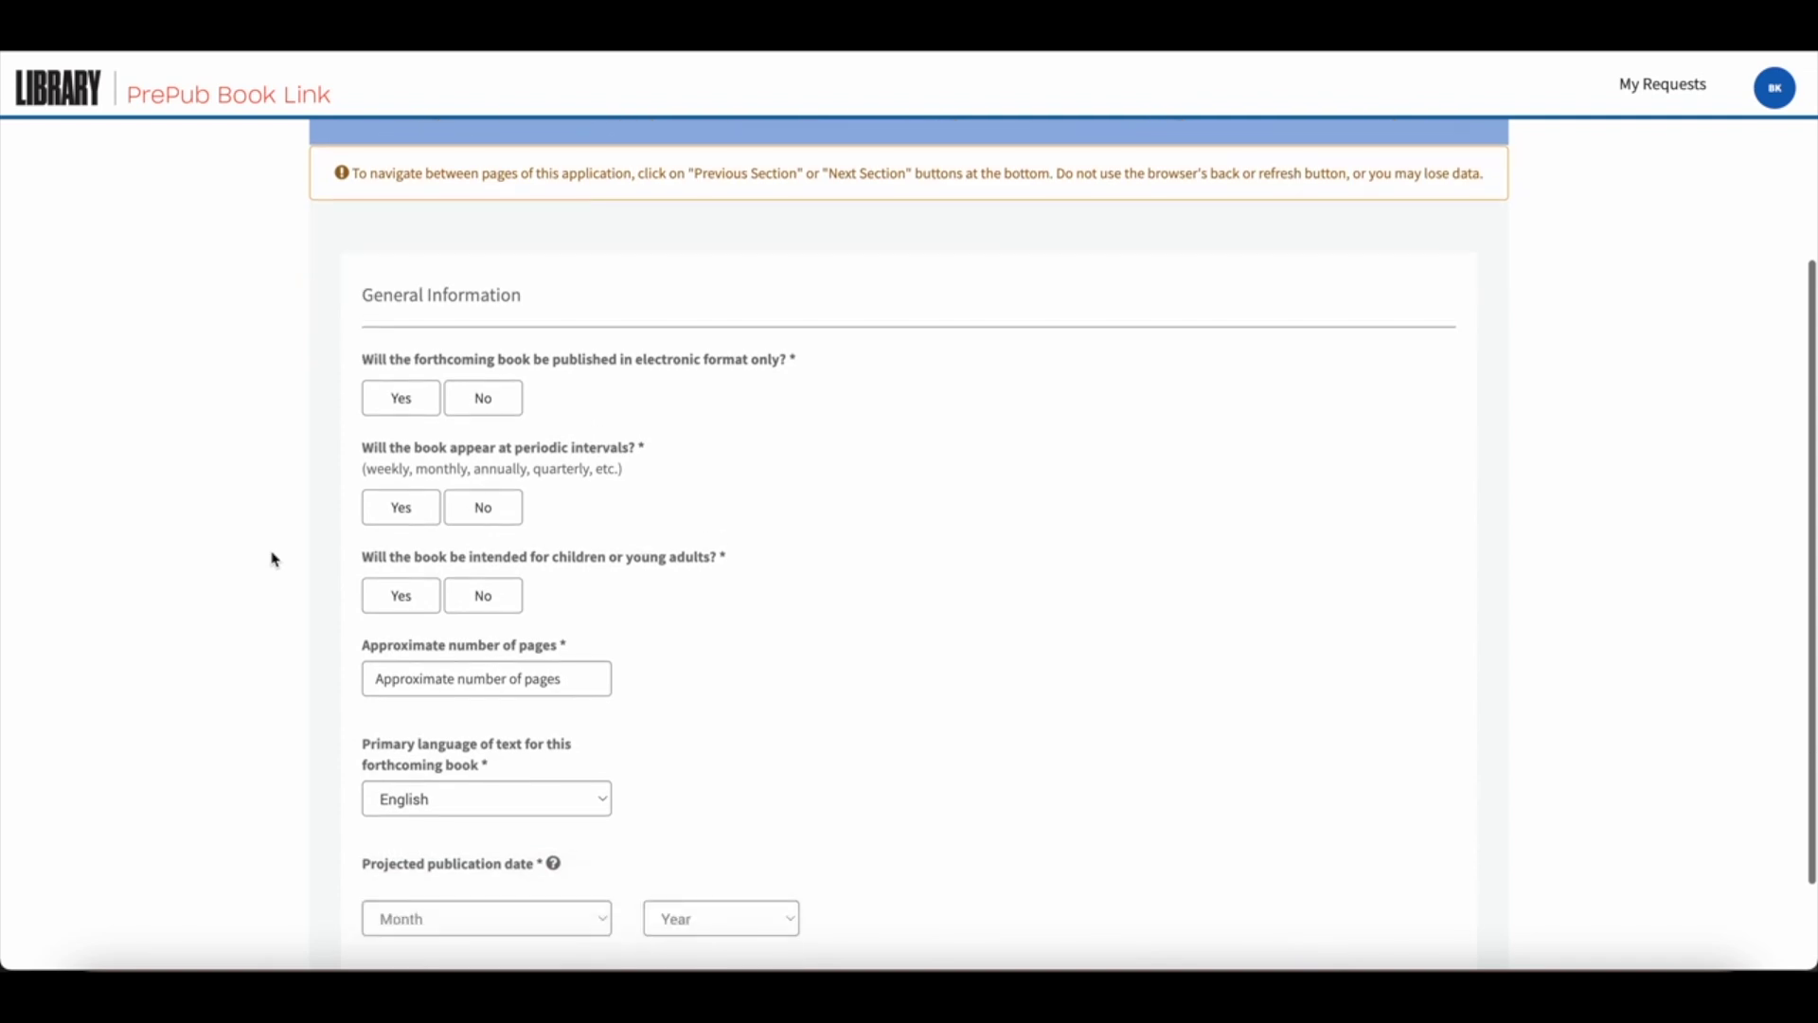
scroll(273, 559, up, 2)
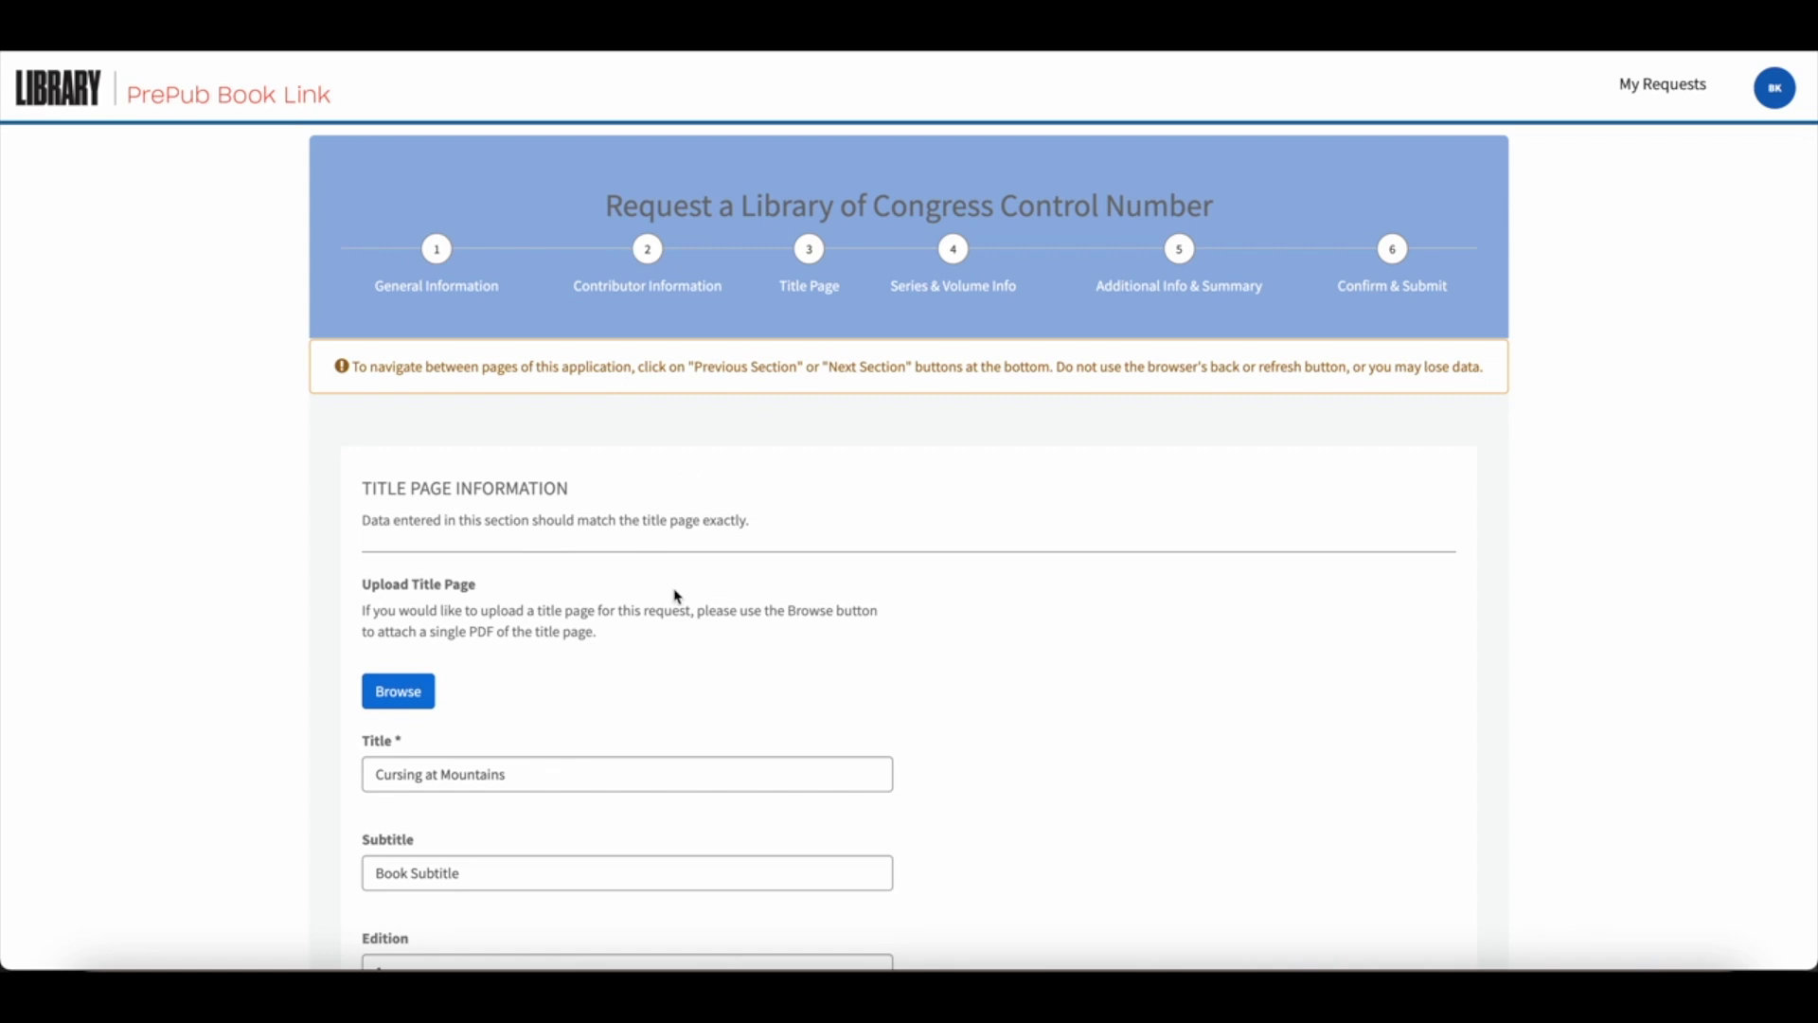
- Review the title page details, including edition, publisher name and city of publication, and proceed to the Series & Volume Info section
scroll(678, 596, down, 5)
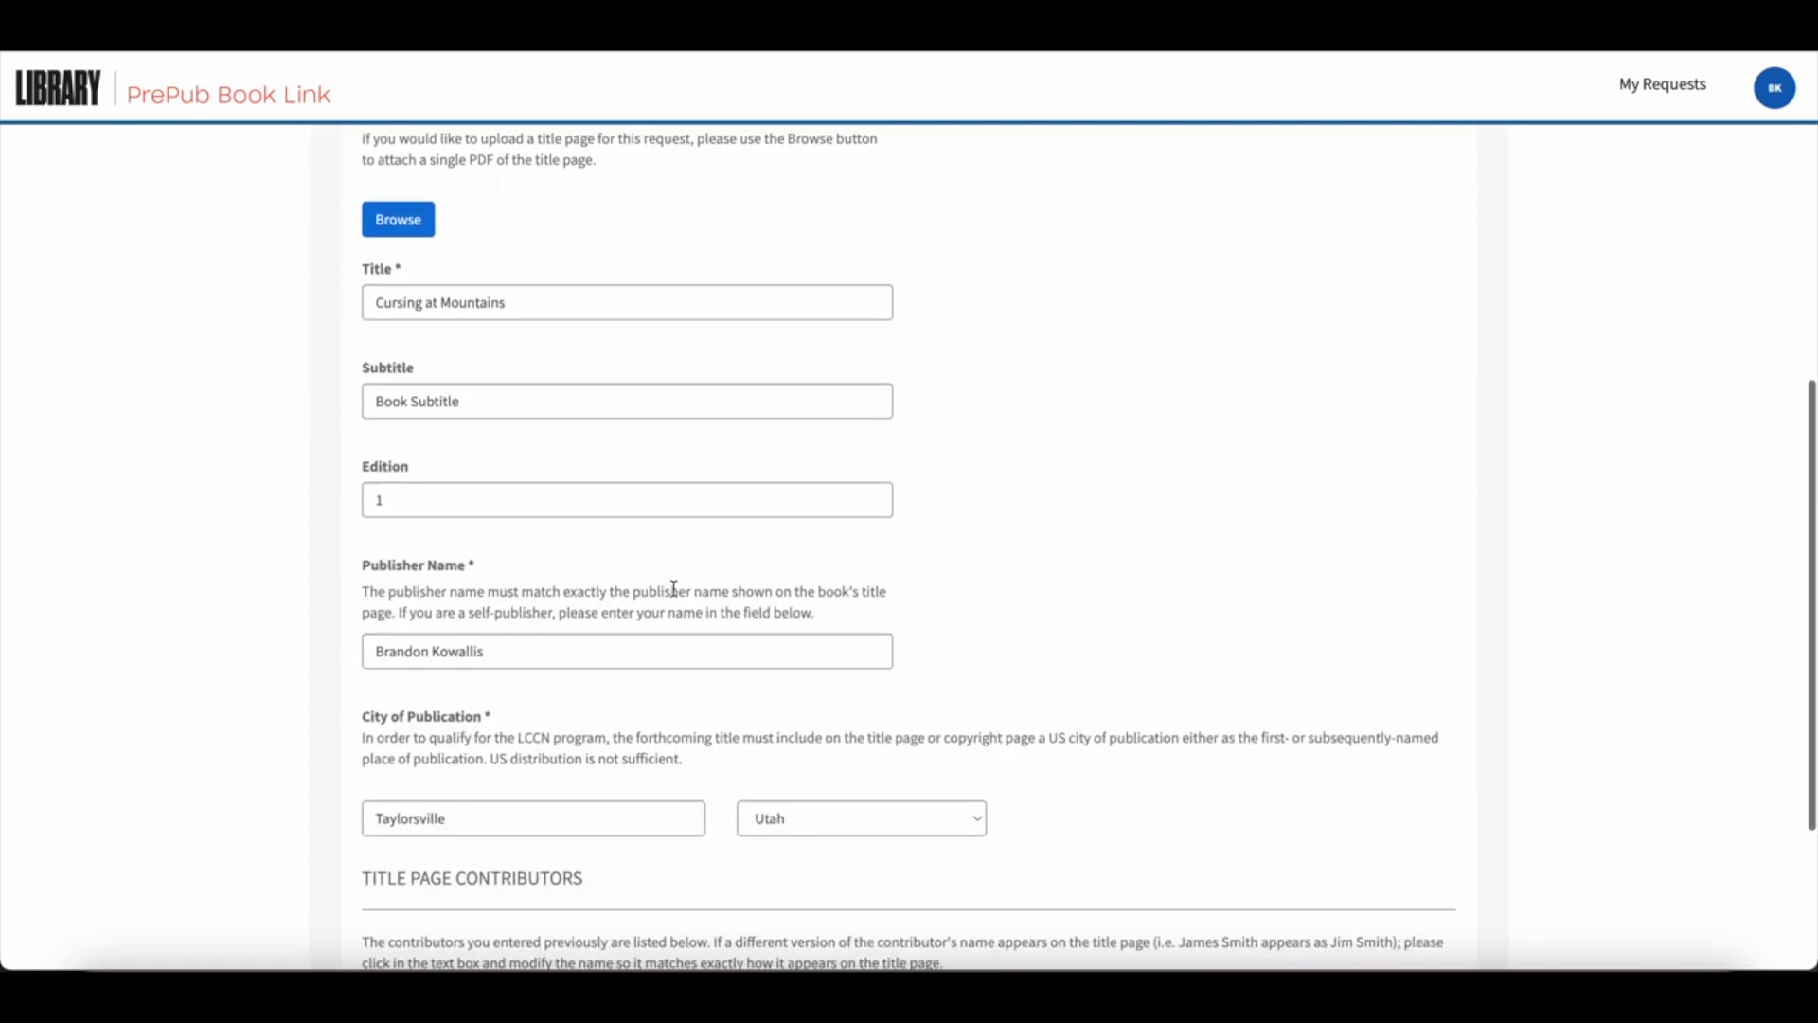
scroll(678, 595, up, 5)
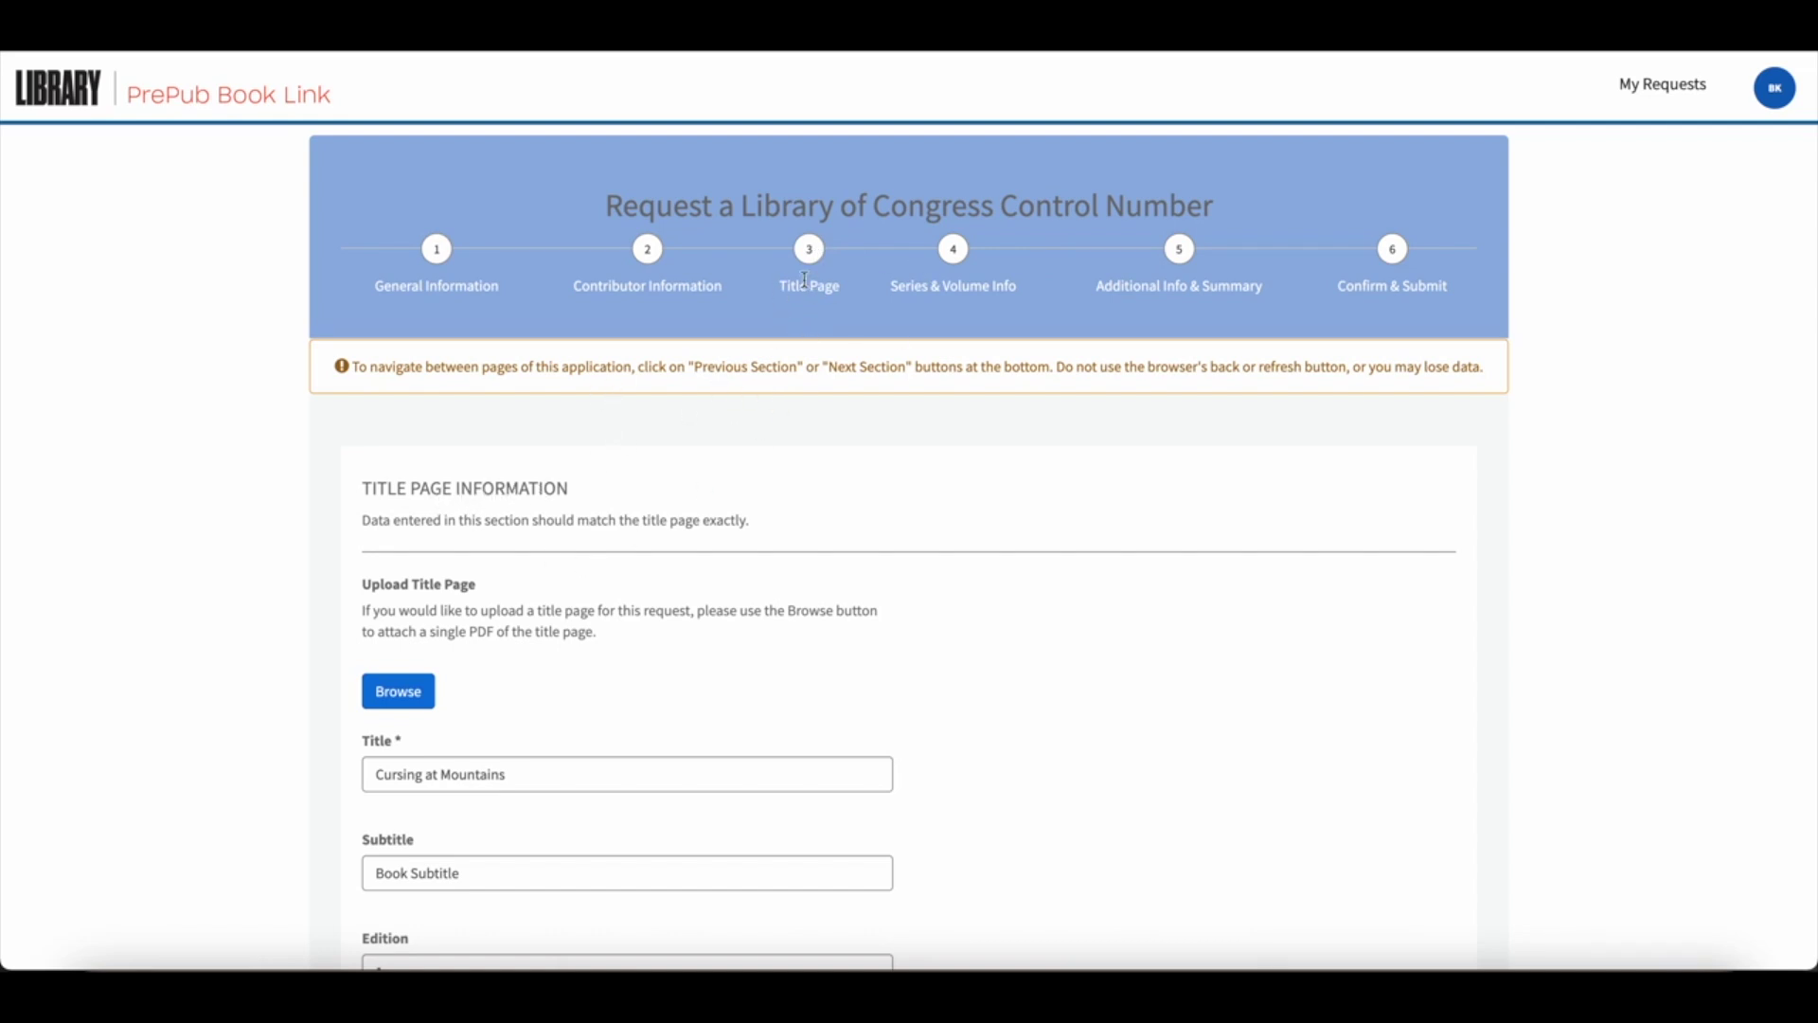
scroll(692, 523, down, 4)
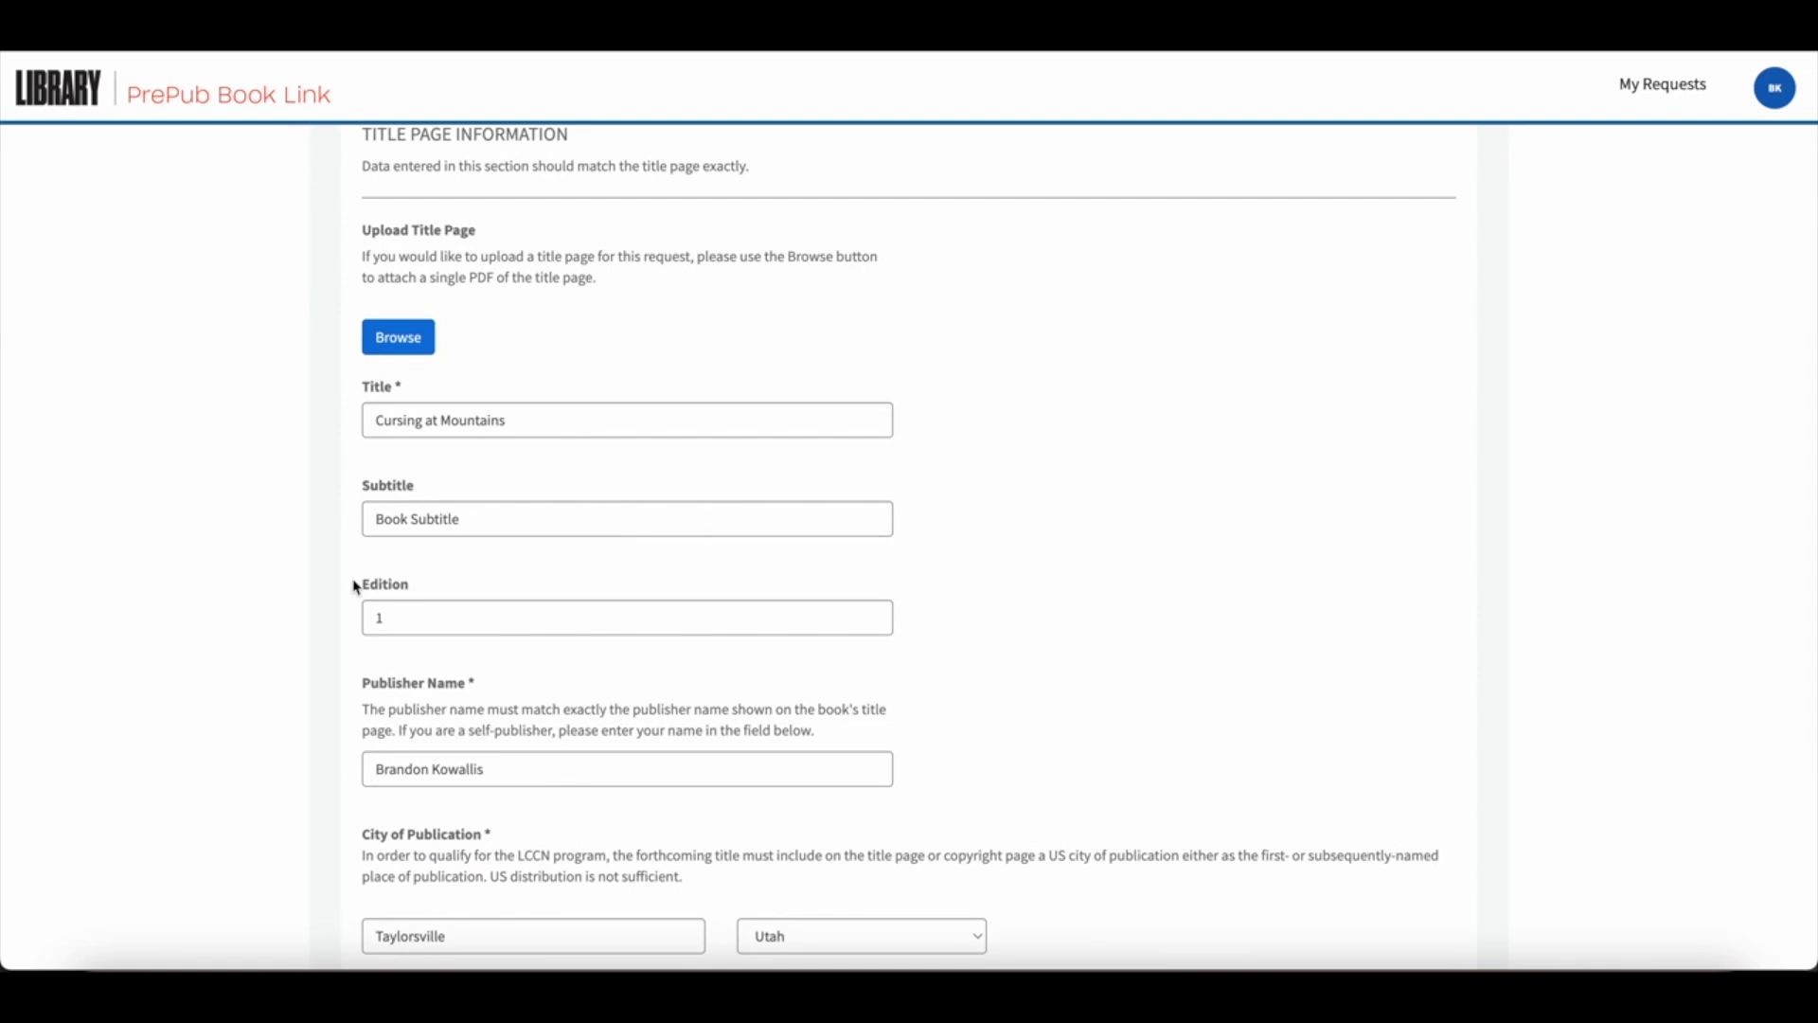
scroll(356, 585, down, 2)
scroll(356, 585, down, 2)
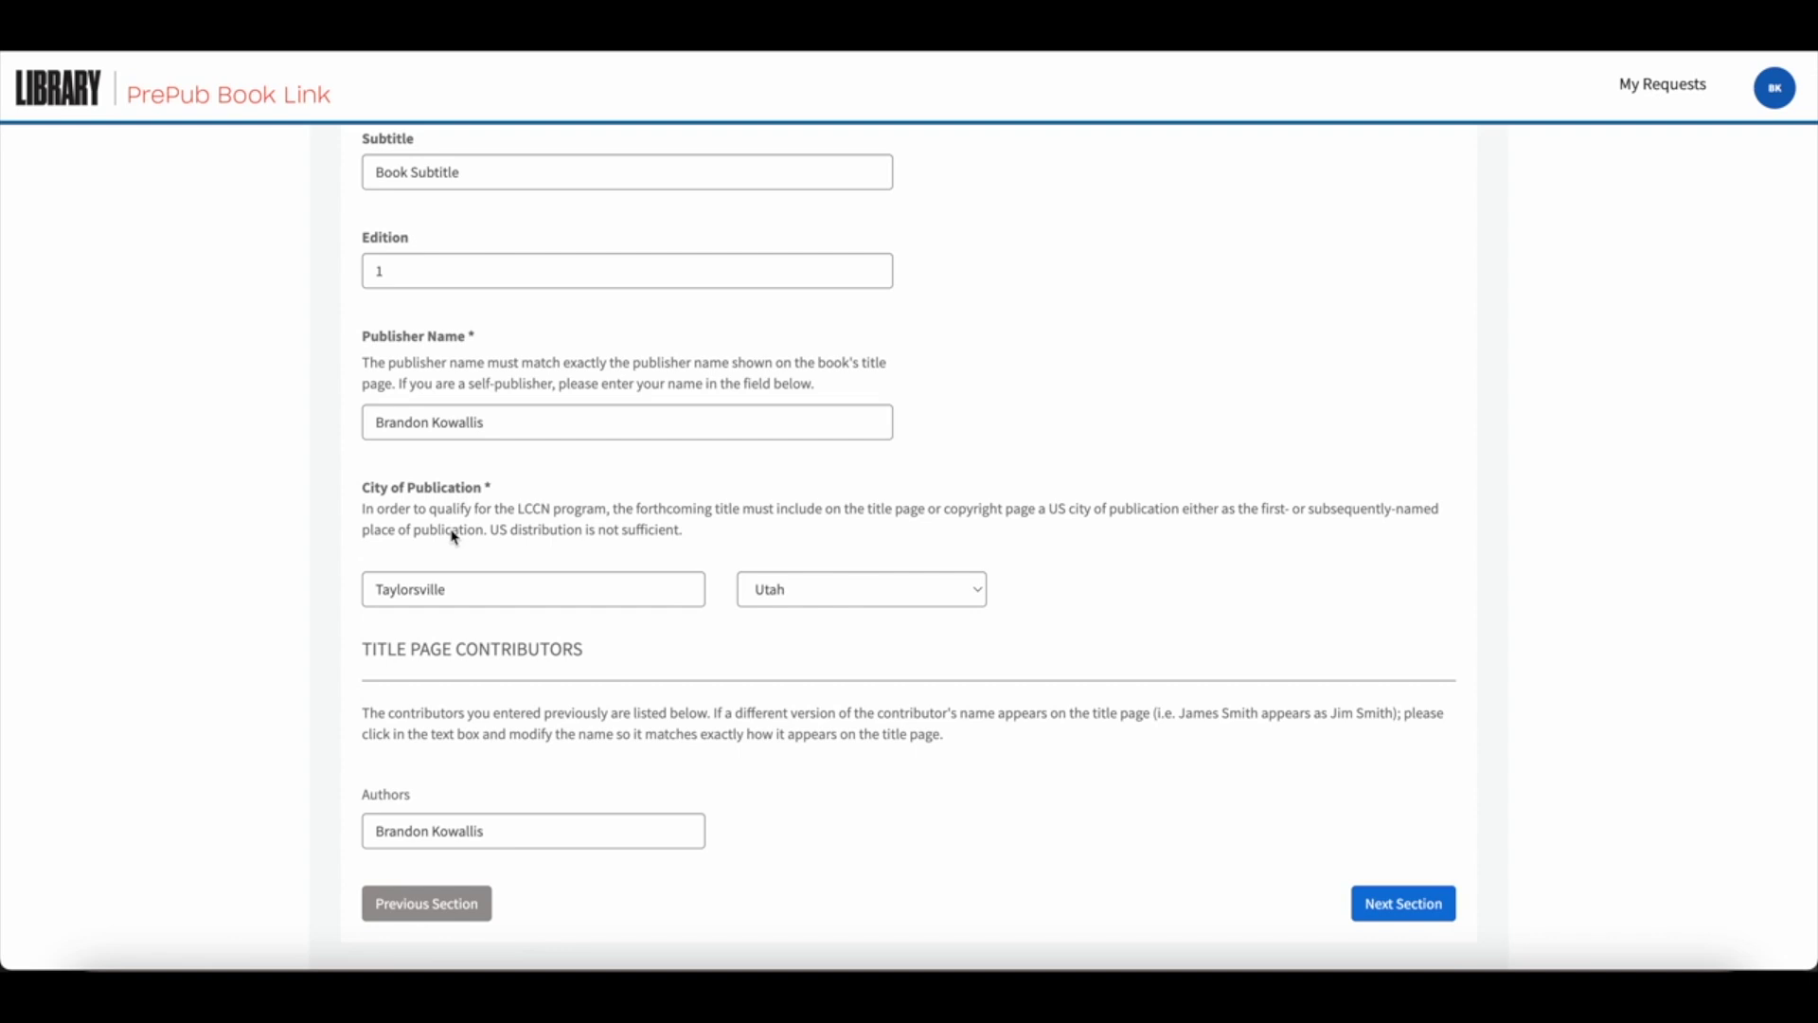
click(482, 593)
drag(474, 594, 354, 597)
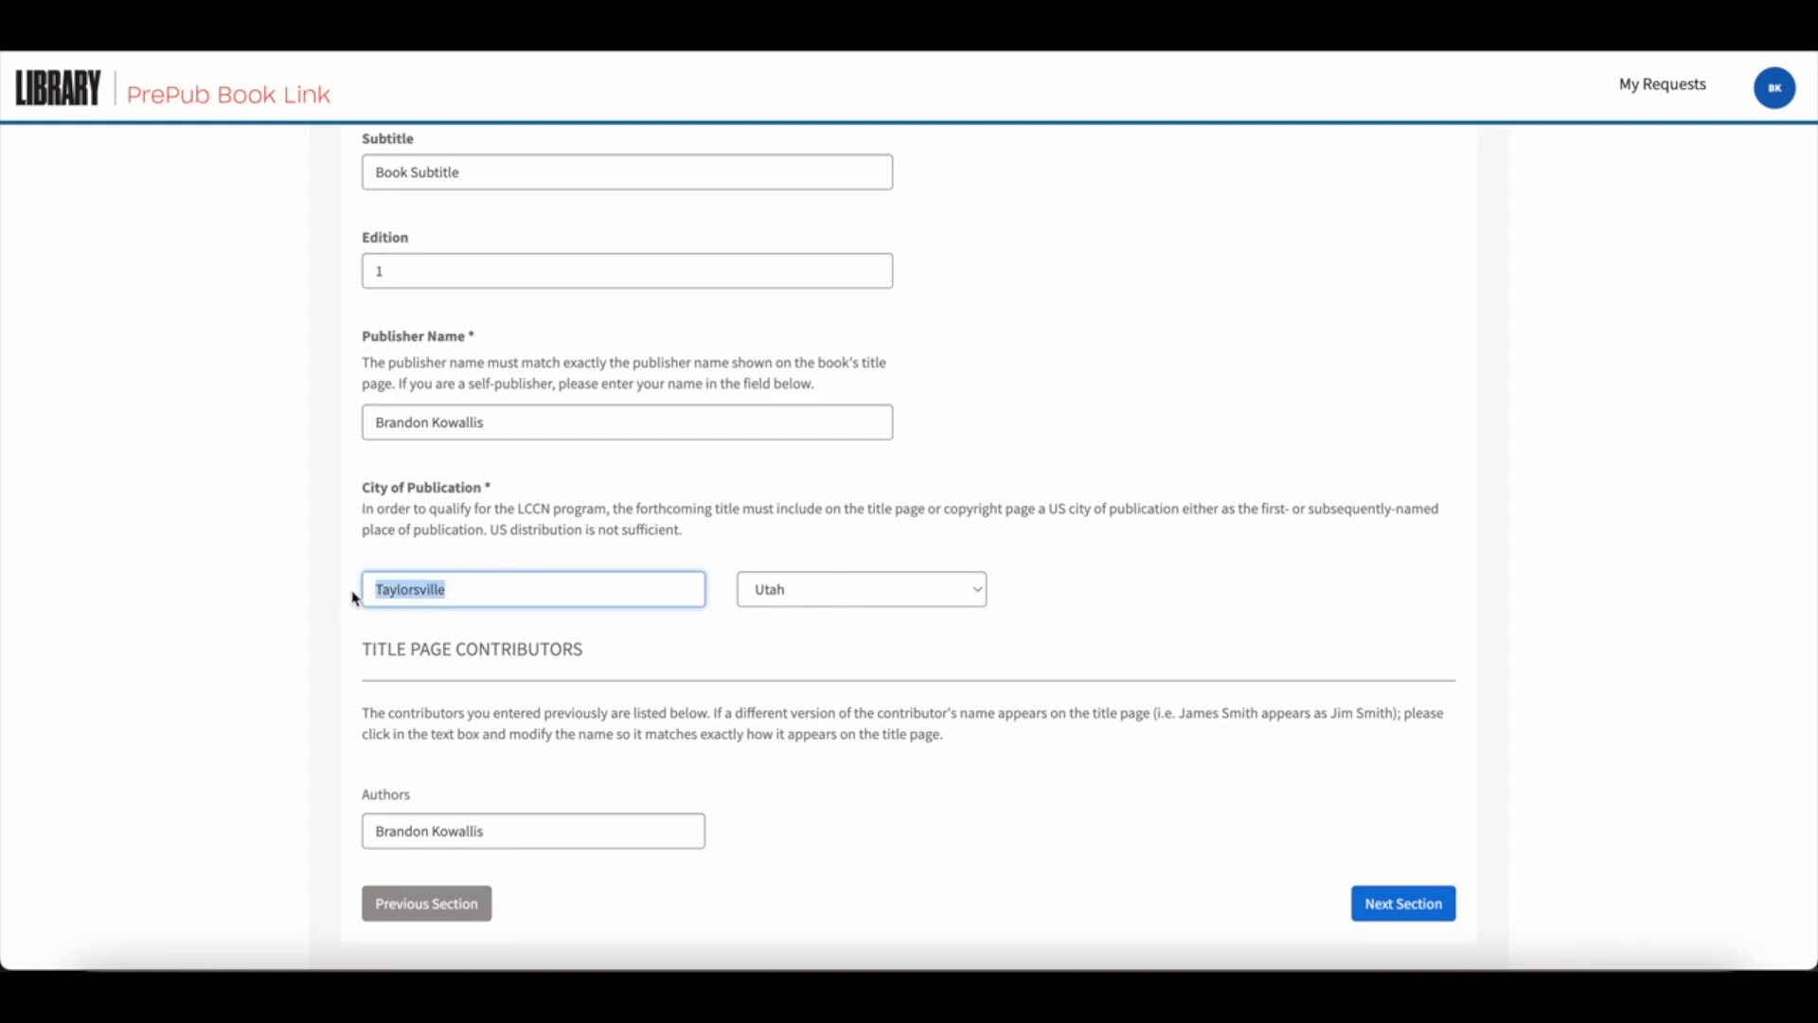
click(529, 532)
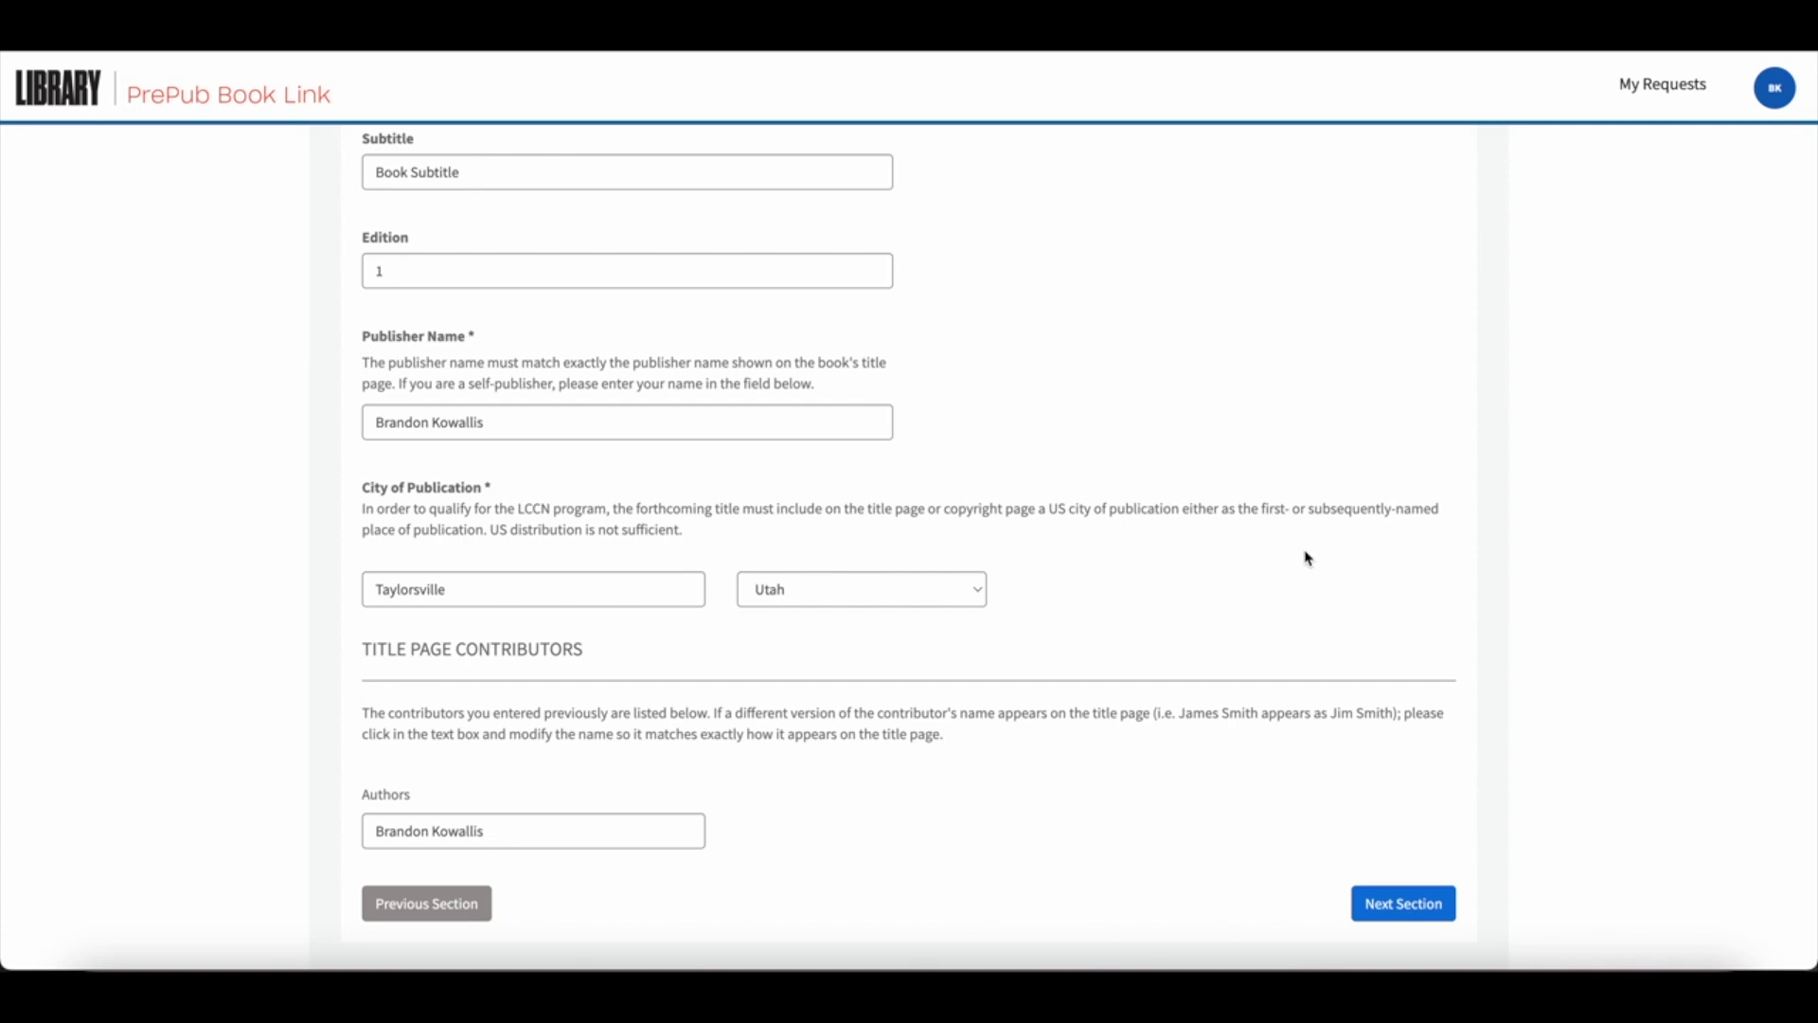
click(1416, 905)
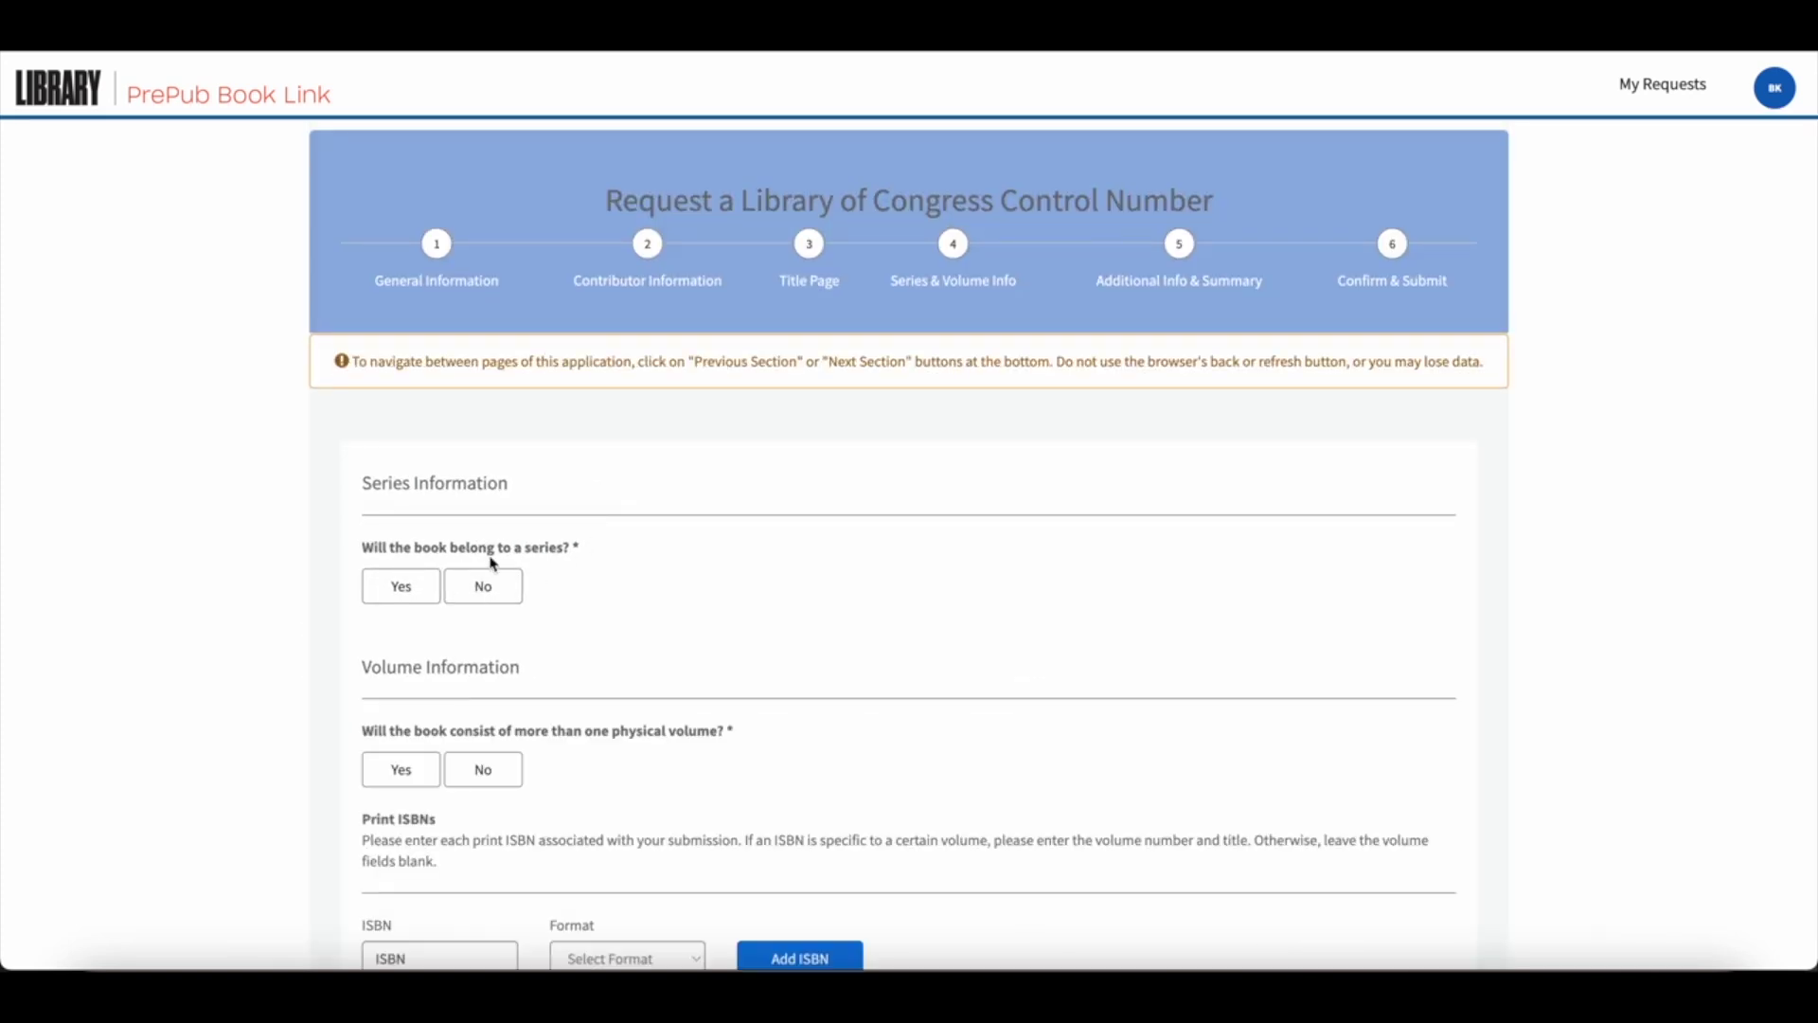
- Answer No to belonging to a series, No to more than one physical volume, and Yes to also being published in electronic format
click(483, 591)
scroll(621, 661, down, 1)
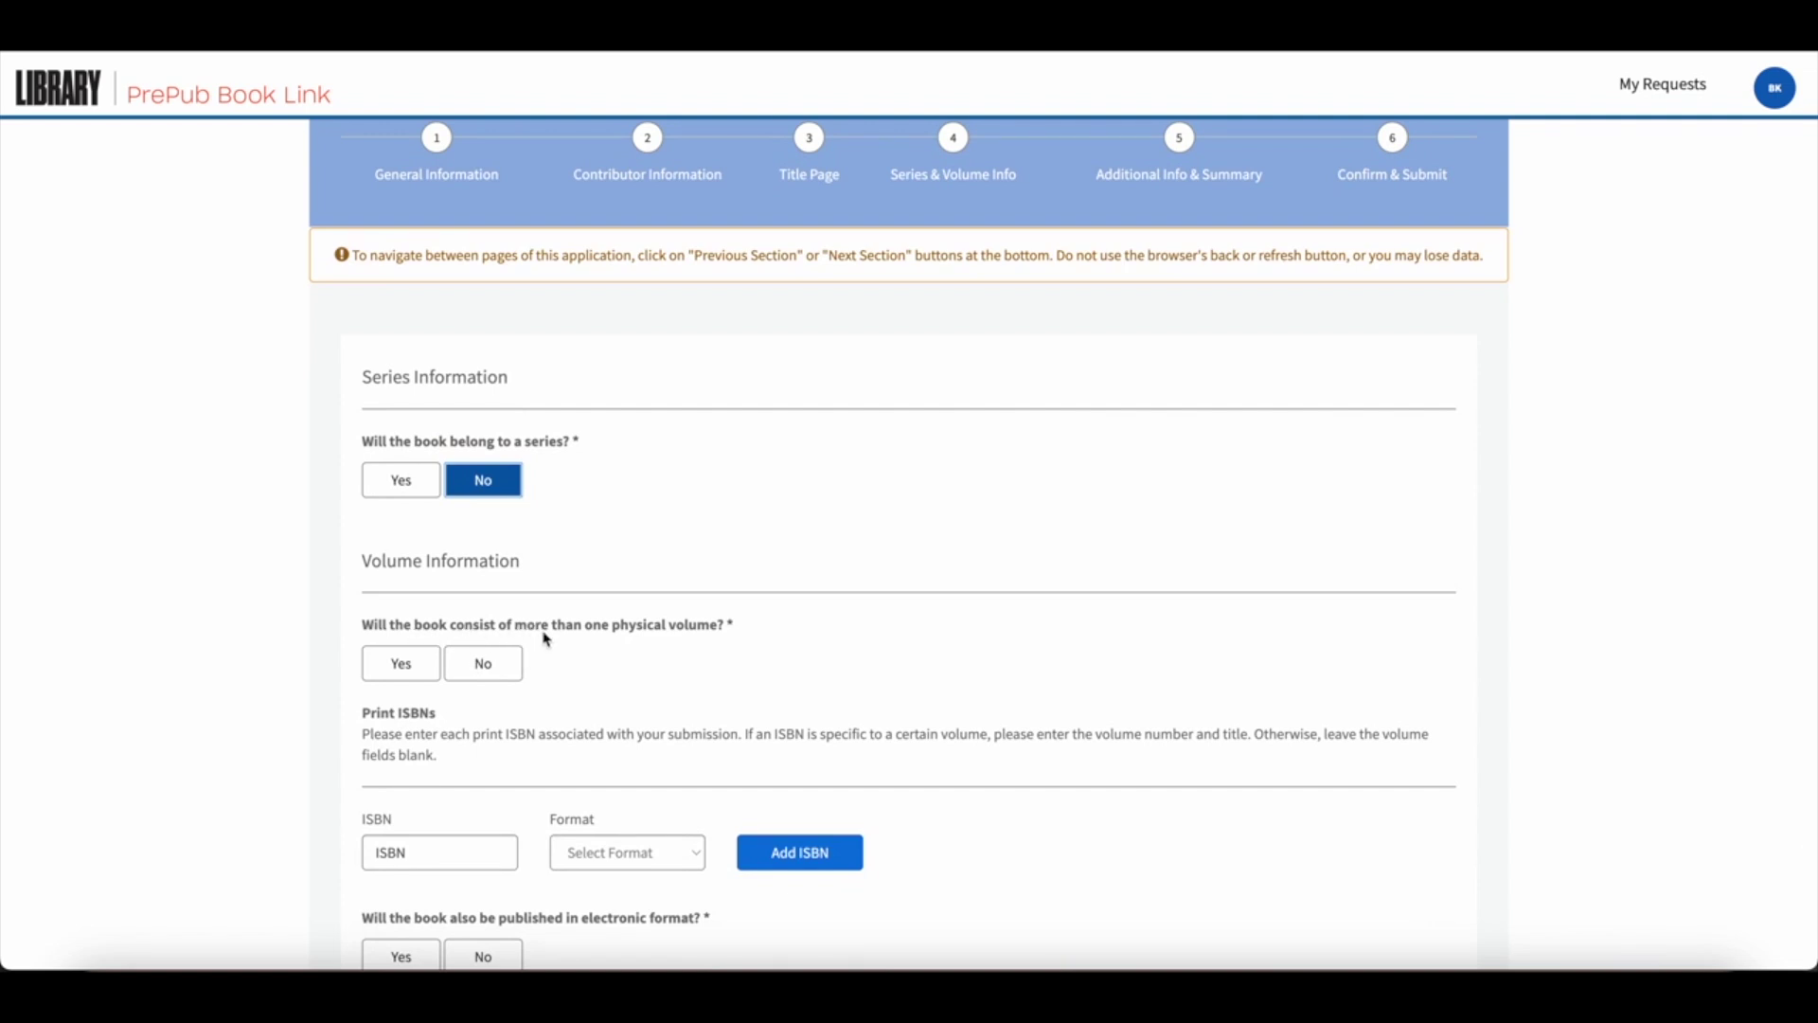
click(483, 663)
scroll(625, 686, down, 1)
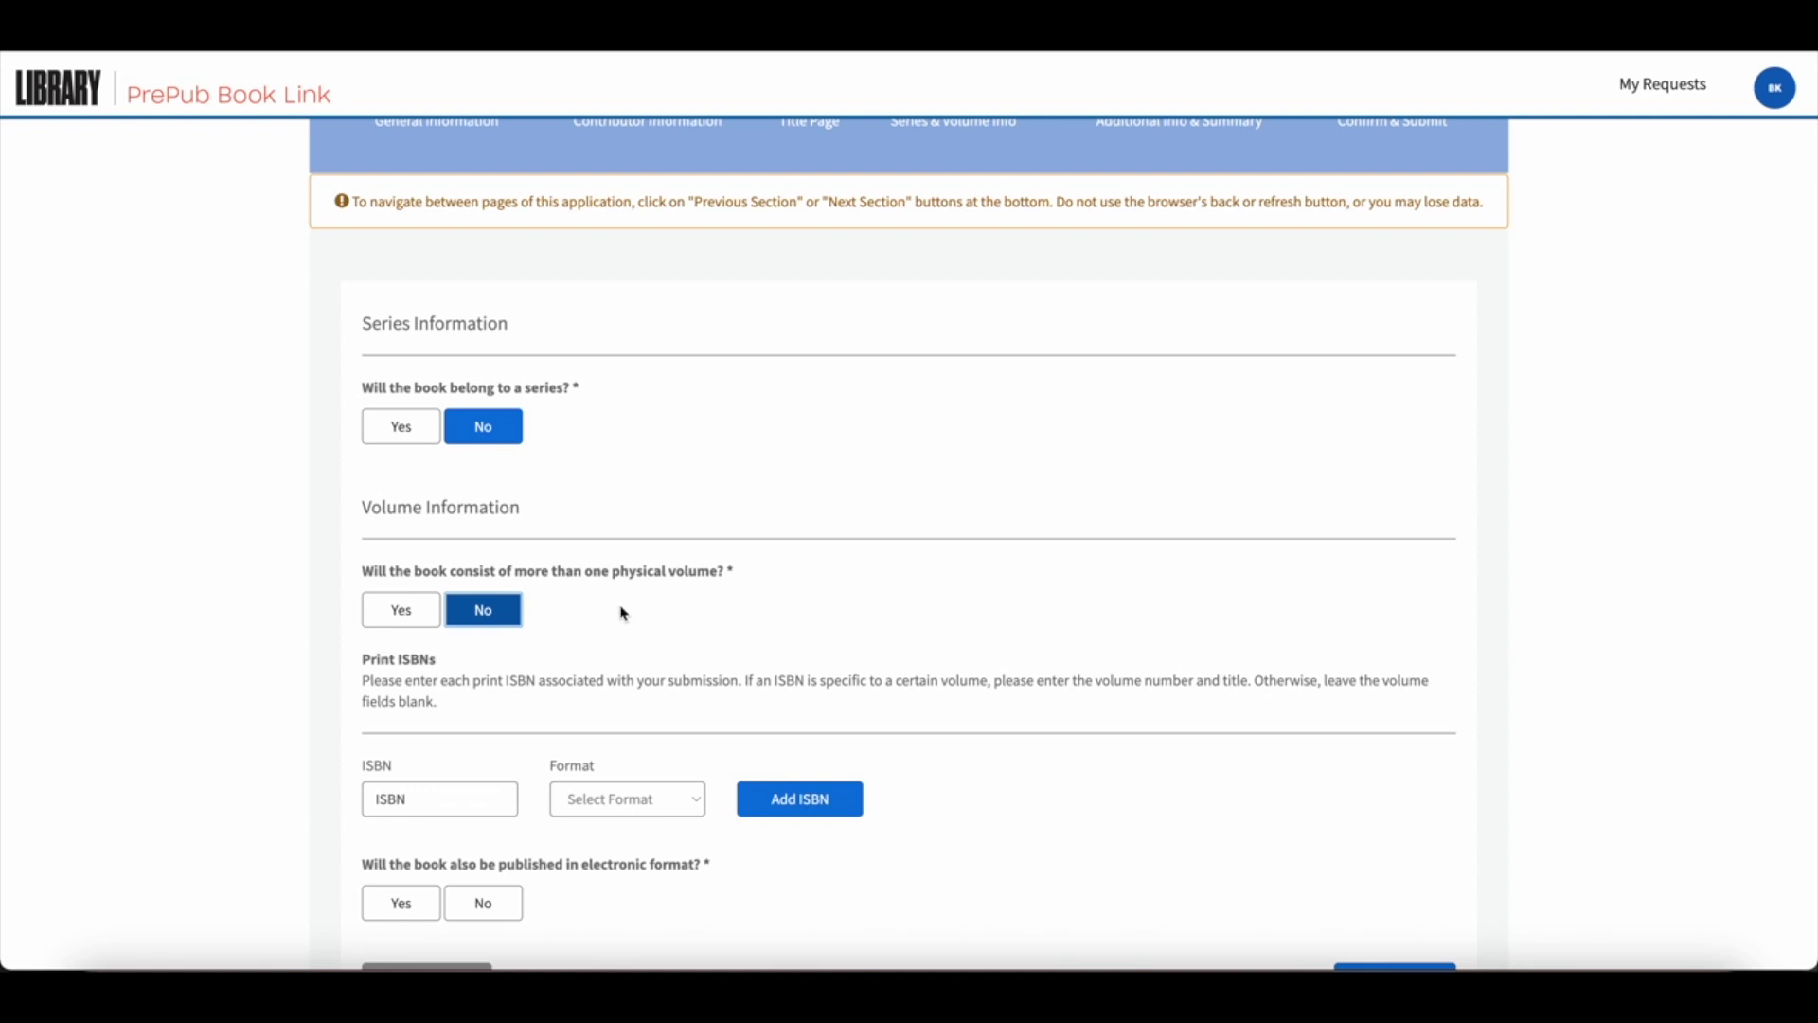
scroll(624, 613, down, 2)
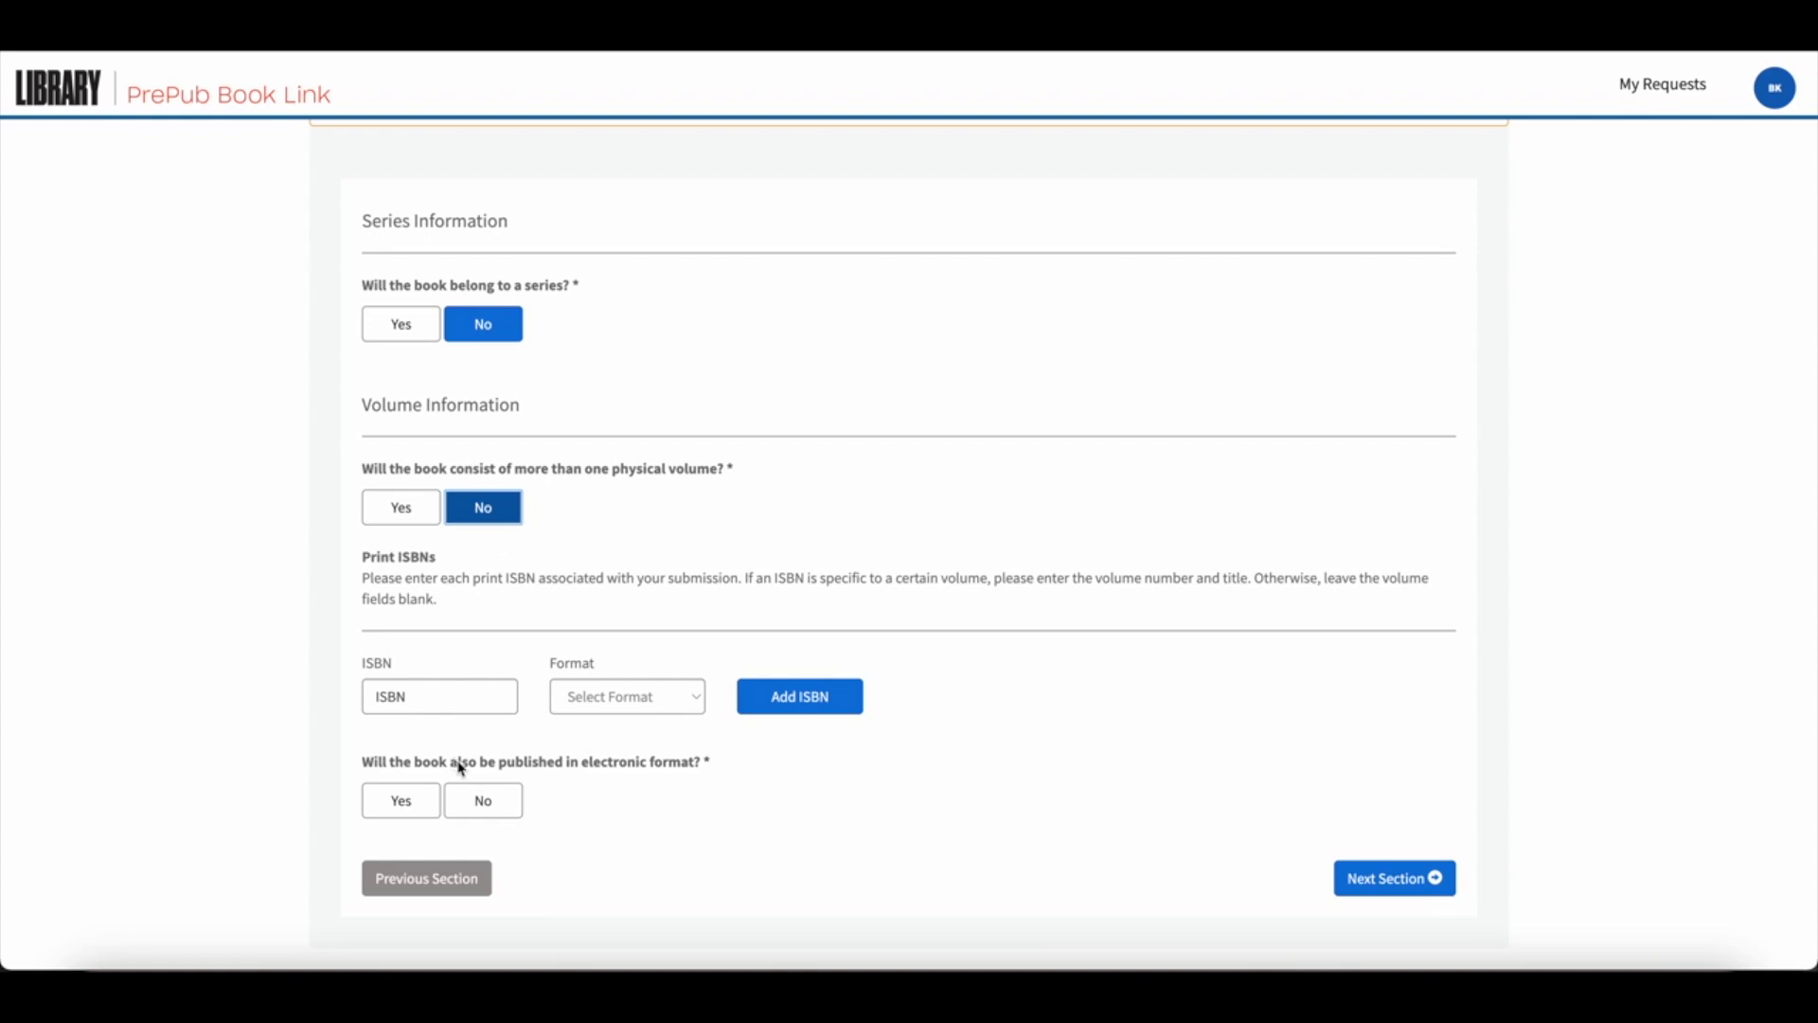
click(410, 810)
scroll(580, 596, down, 1)
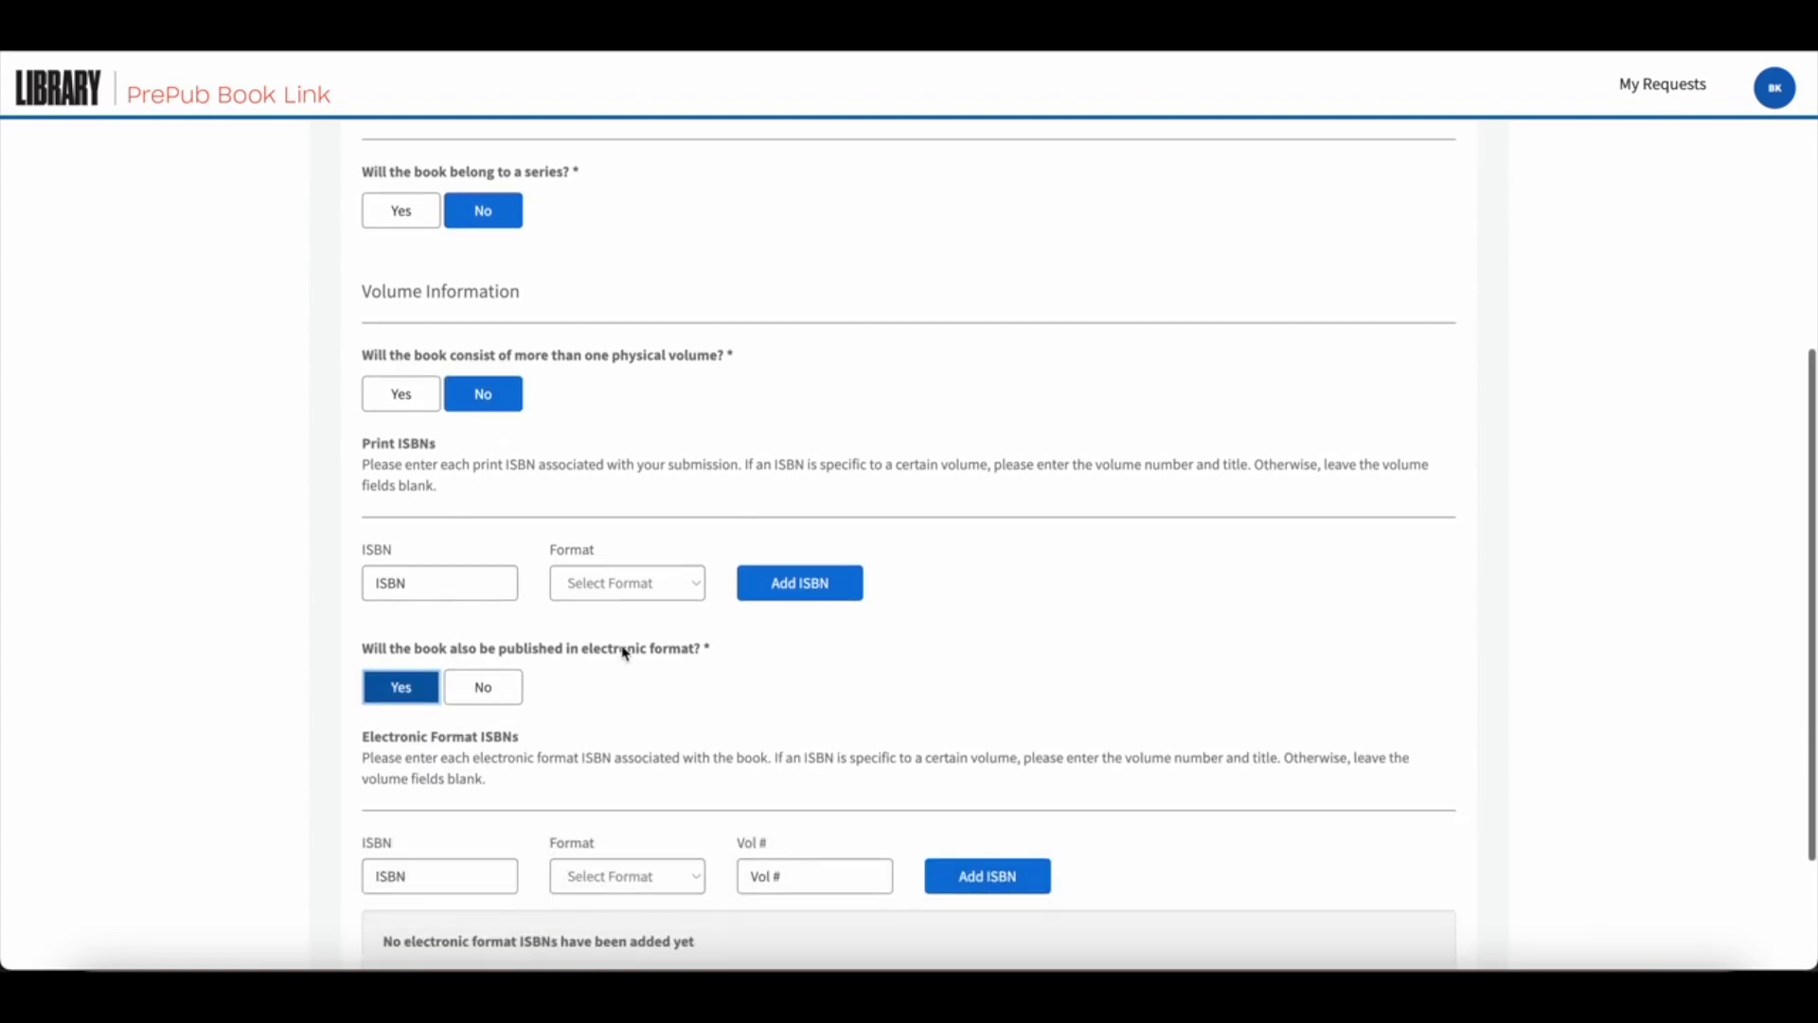
scroll(666, 712, up, 1)
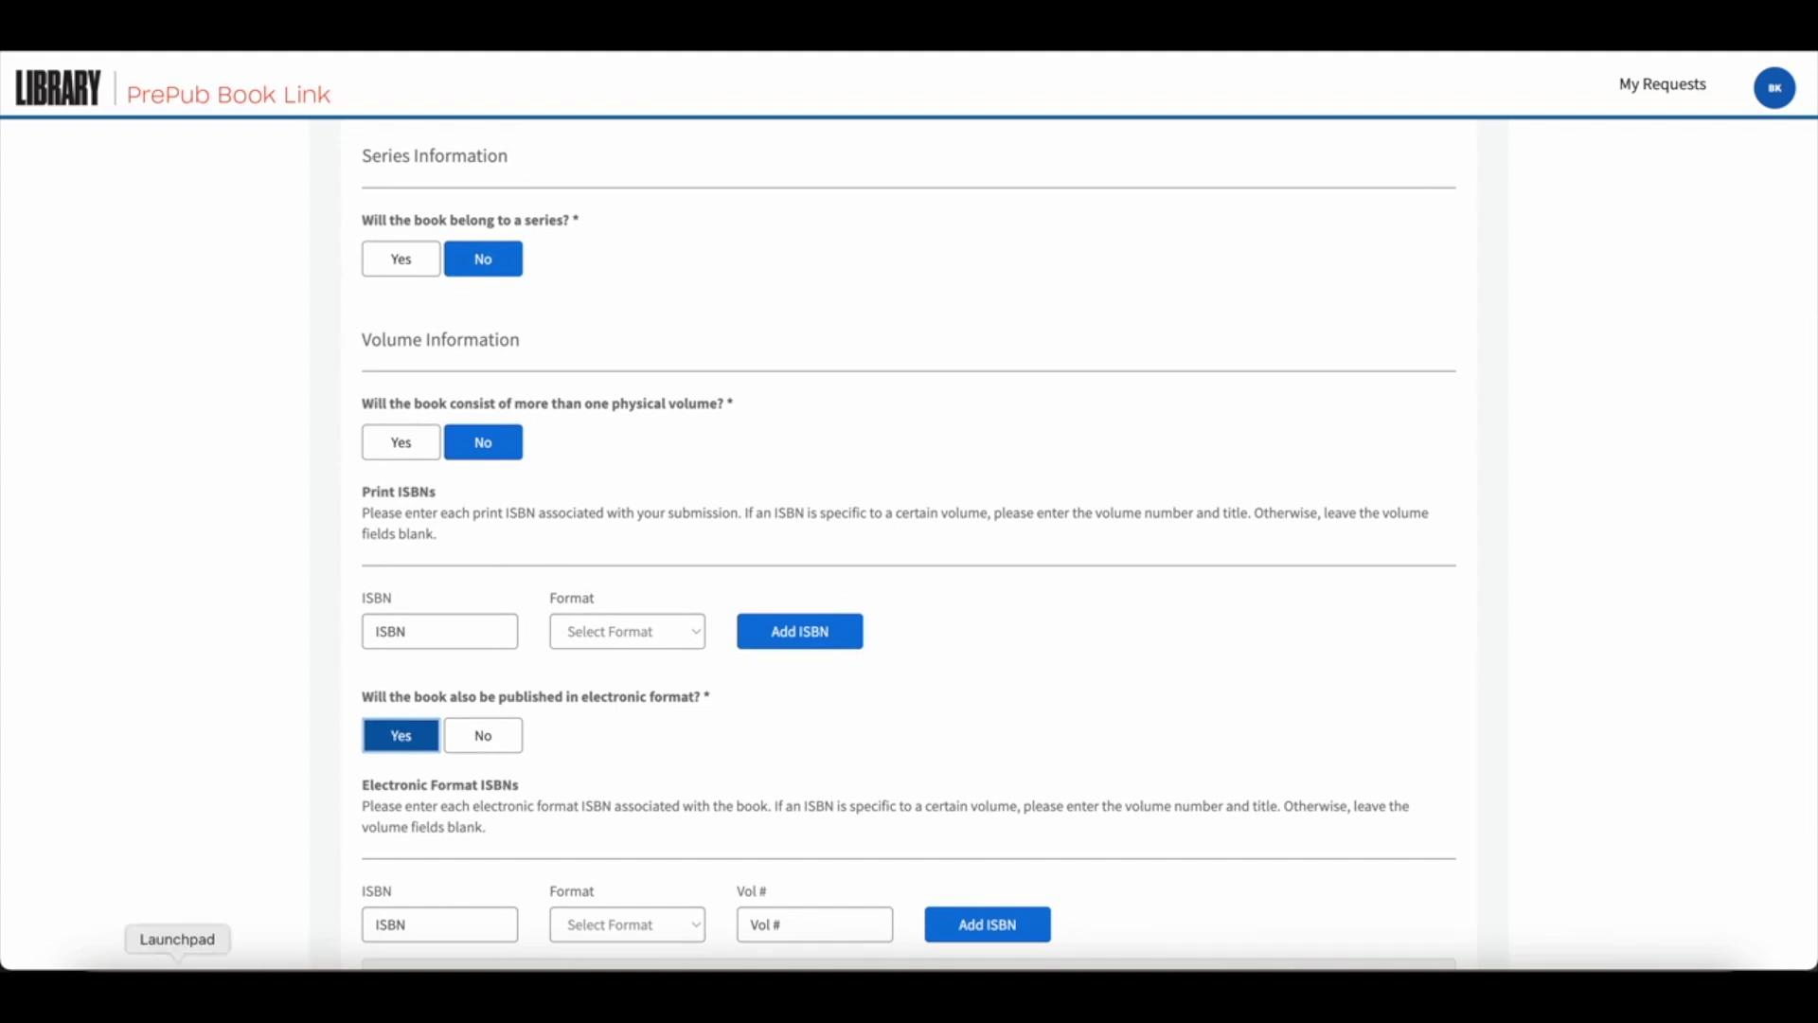
- Switch to Finder, preview the ISBN list in ISBNTracker.xlsx in the PublishingResources folder, and return to the request form
click(105, 984)
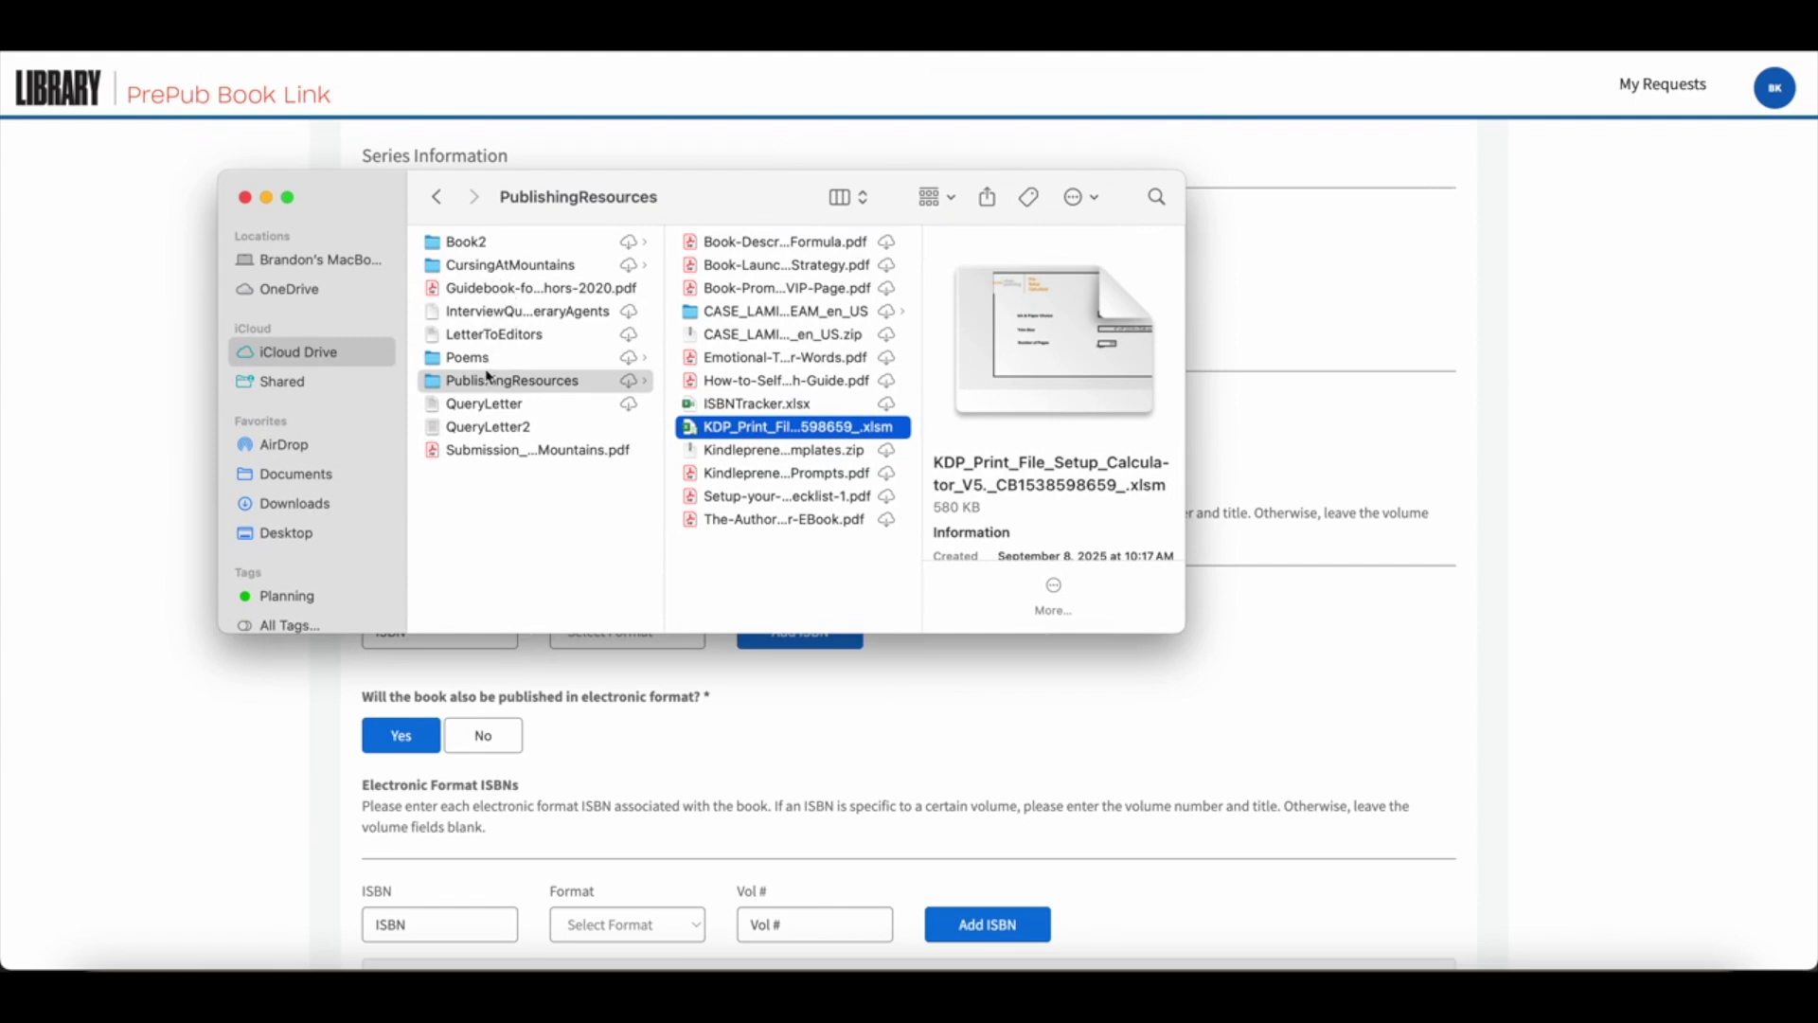
click(723, 406)
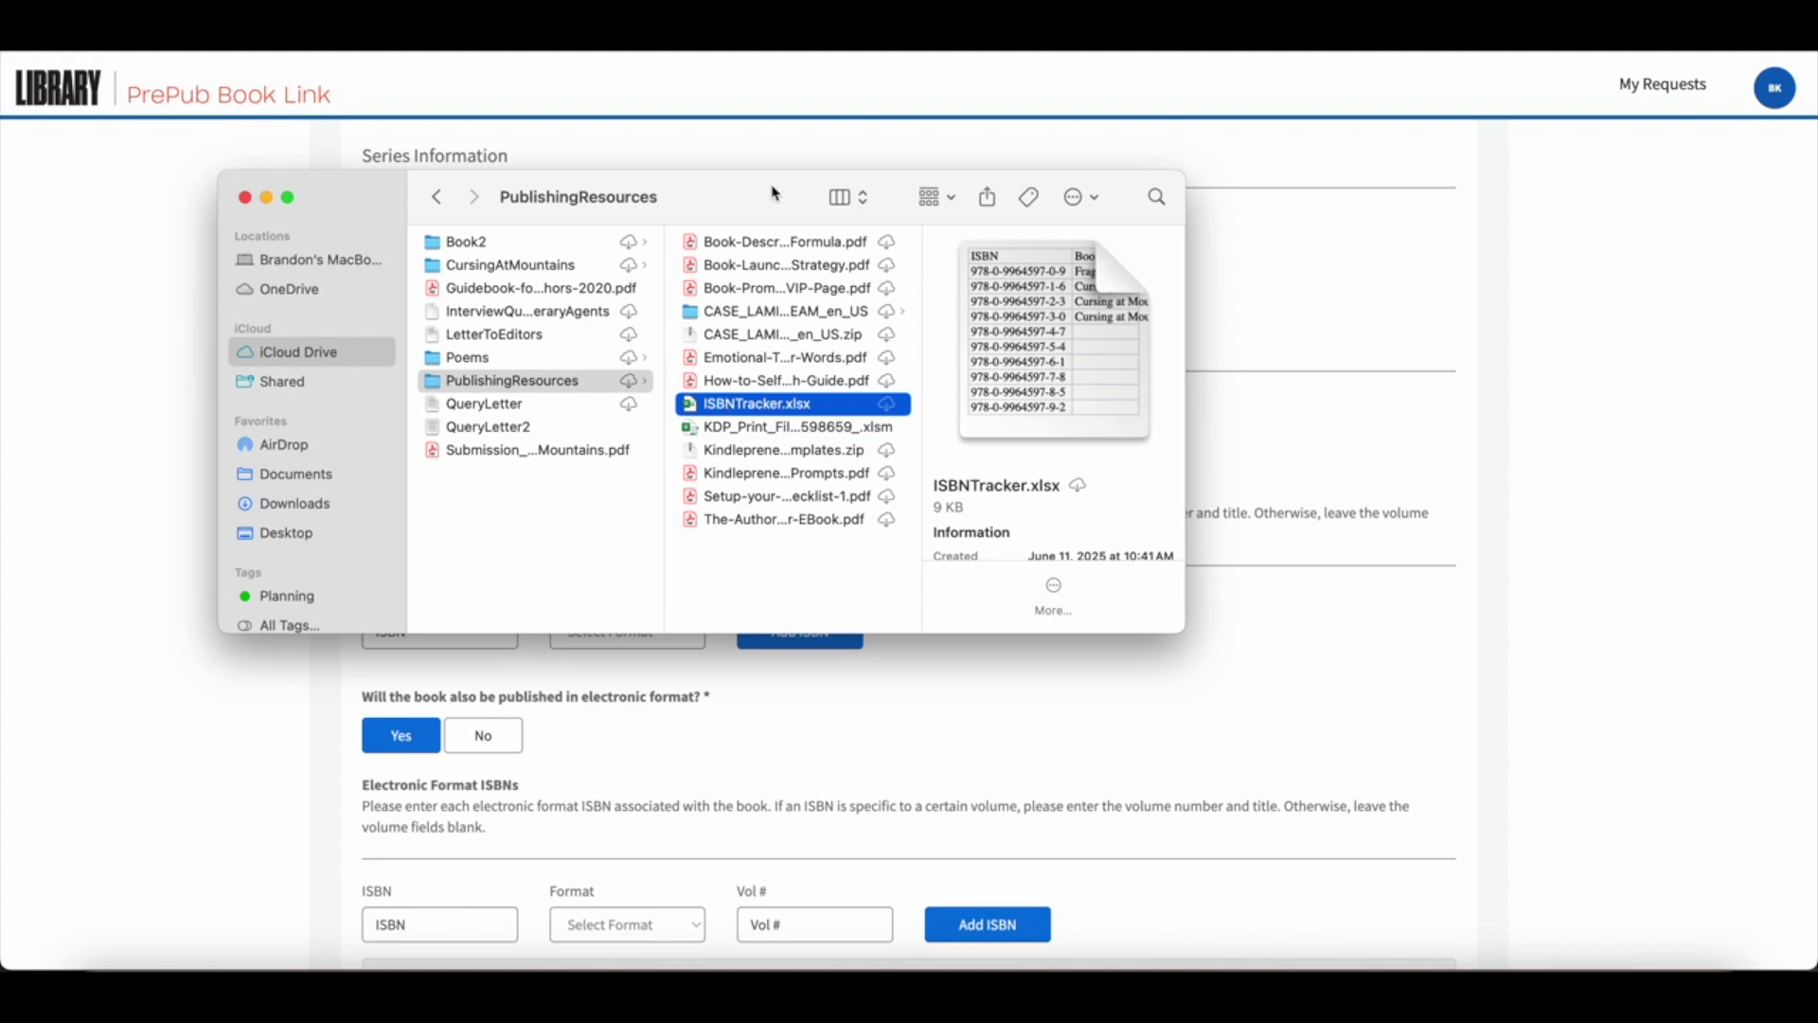
click(488, 363)
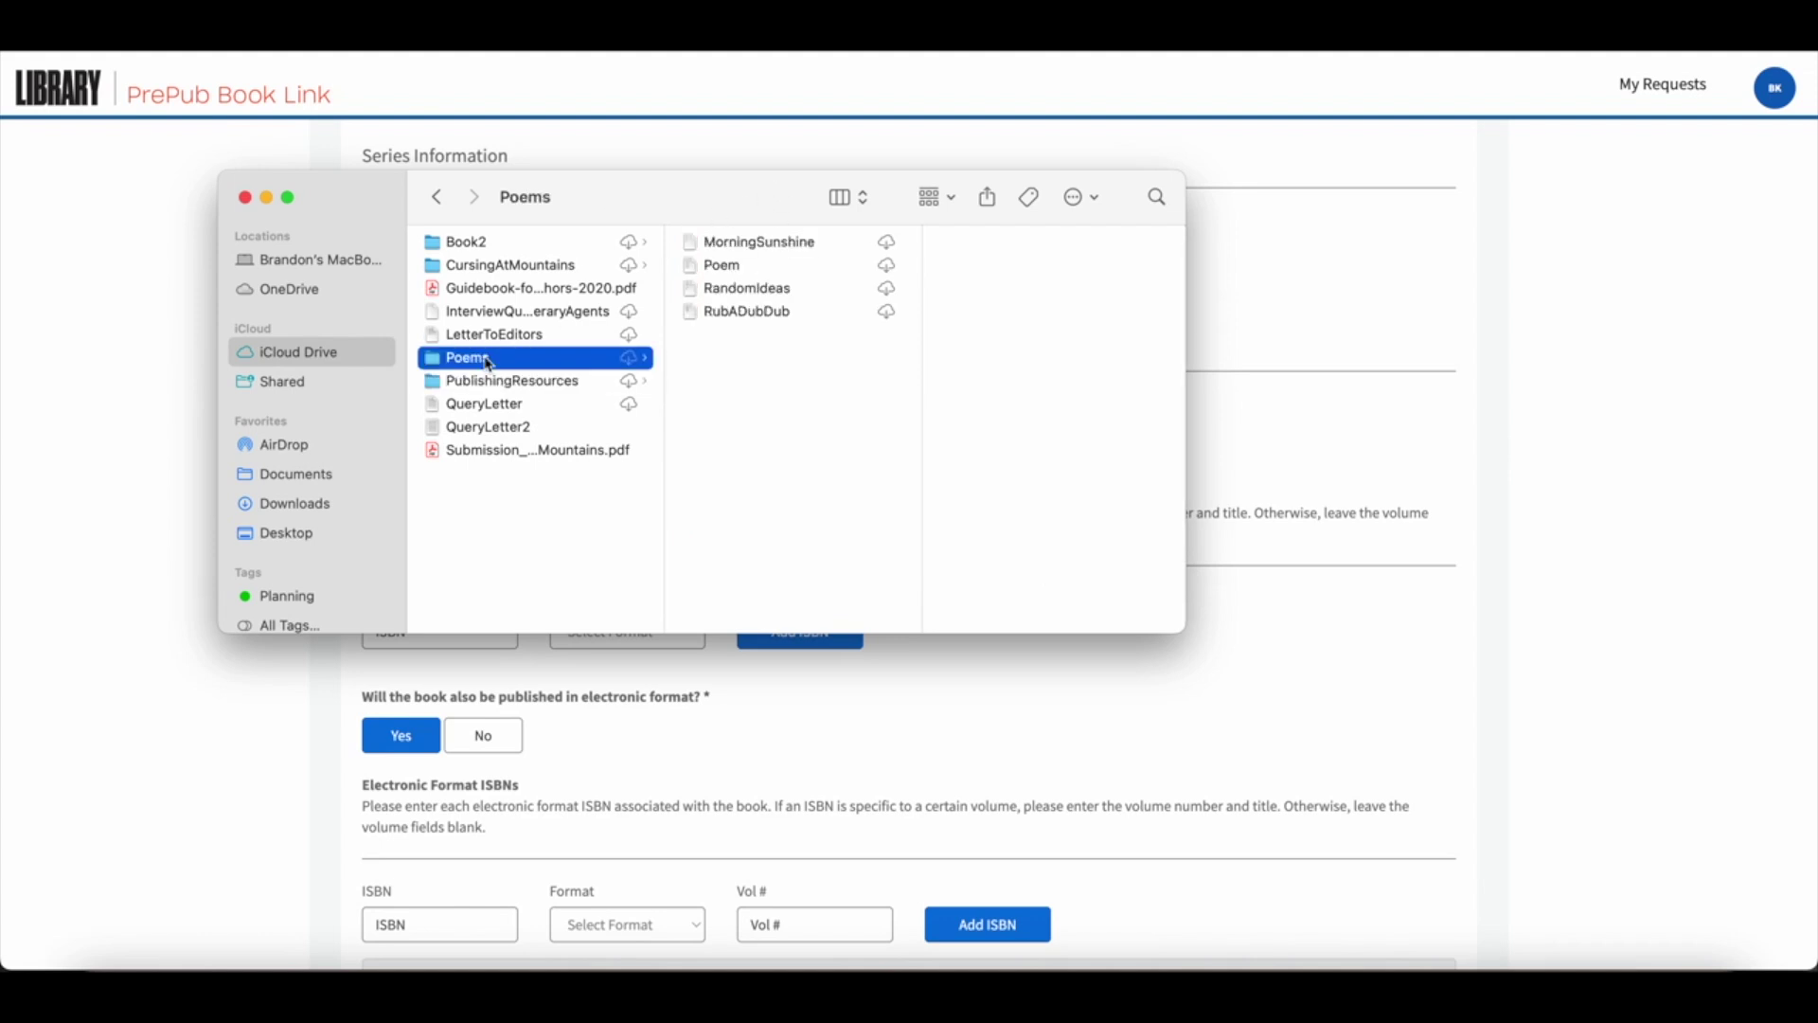
click(569, 382)
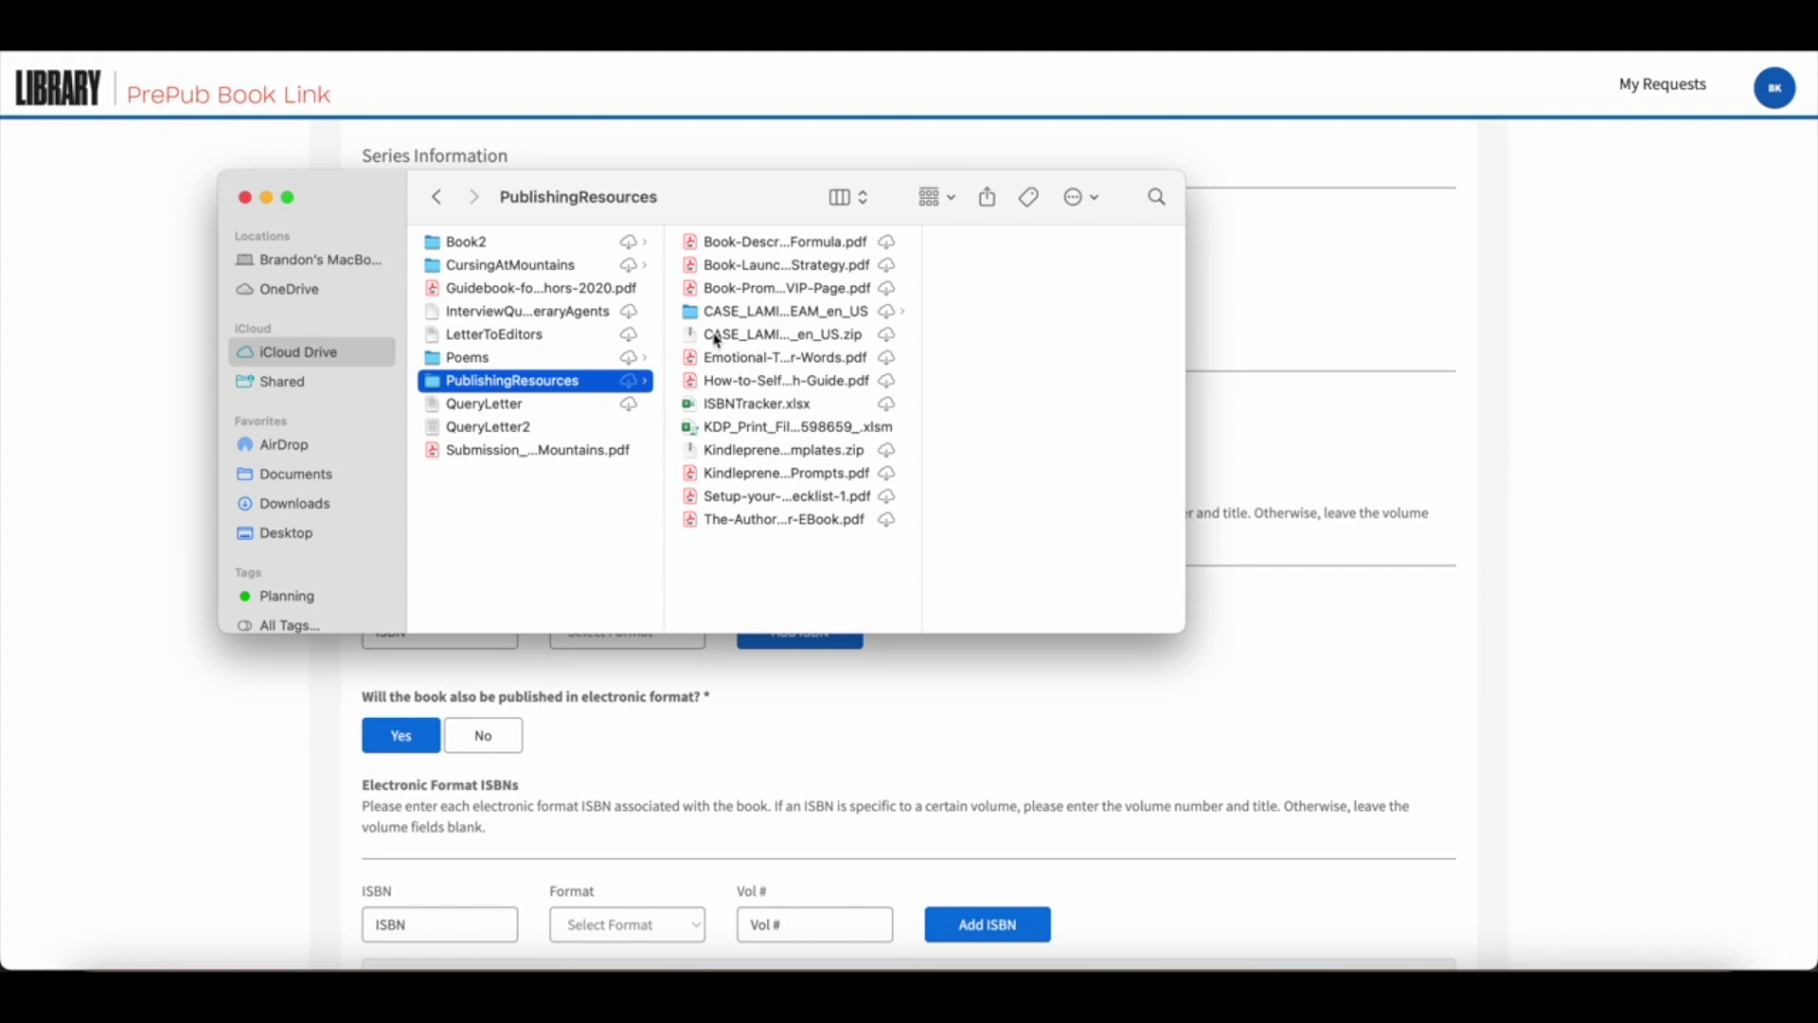
click(742, 407)
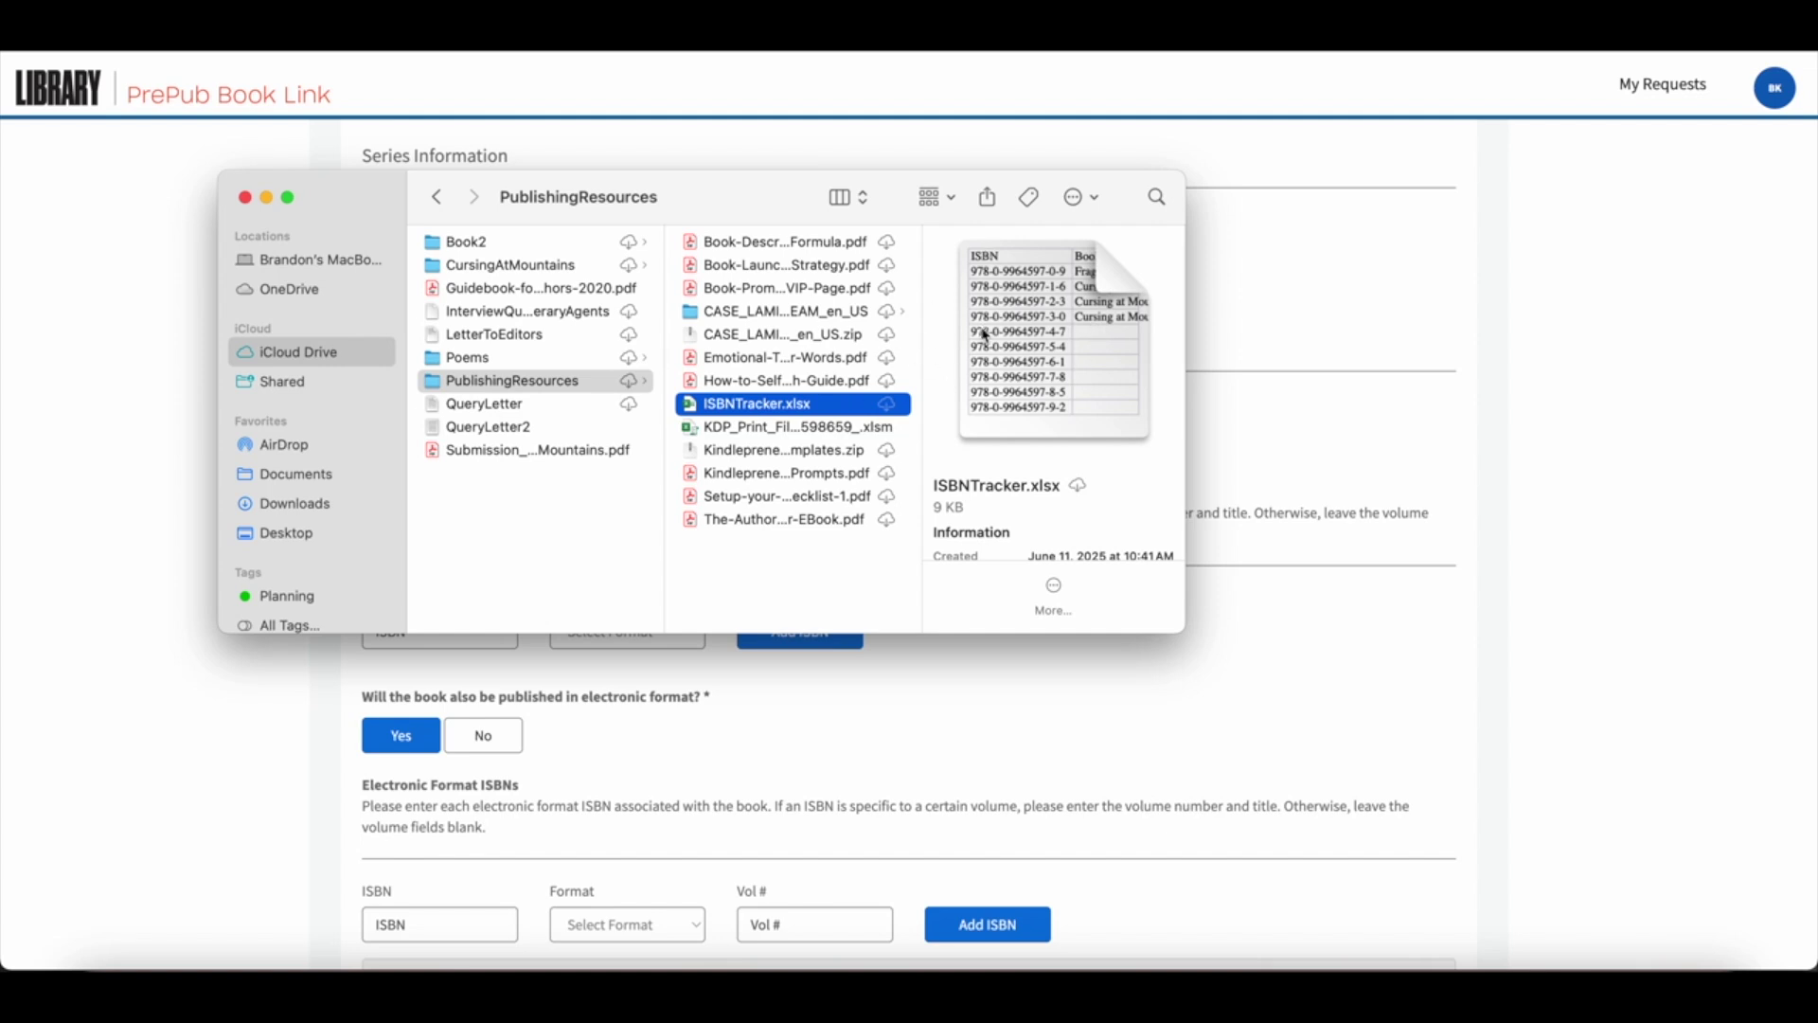
click(727, 734)
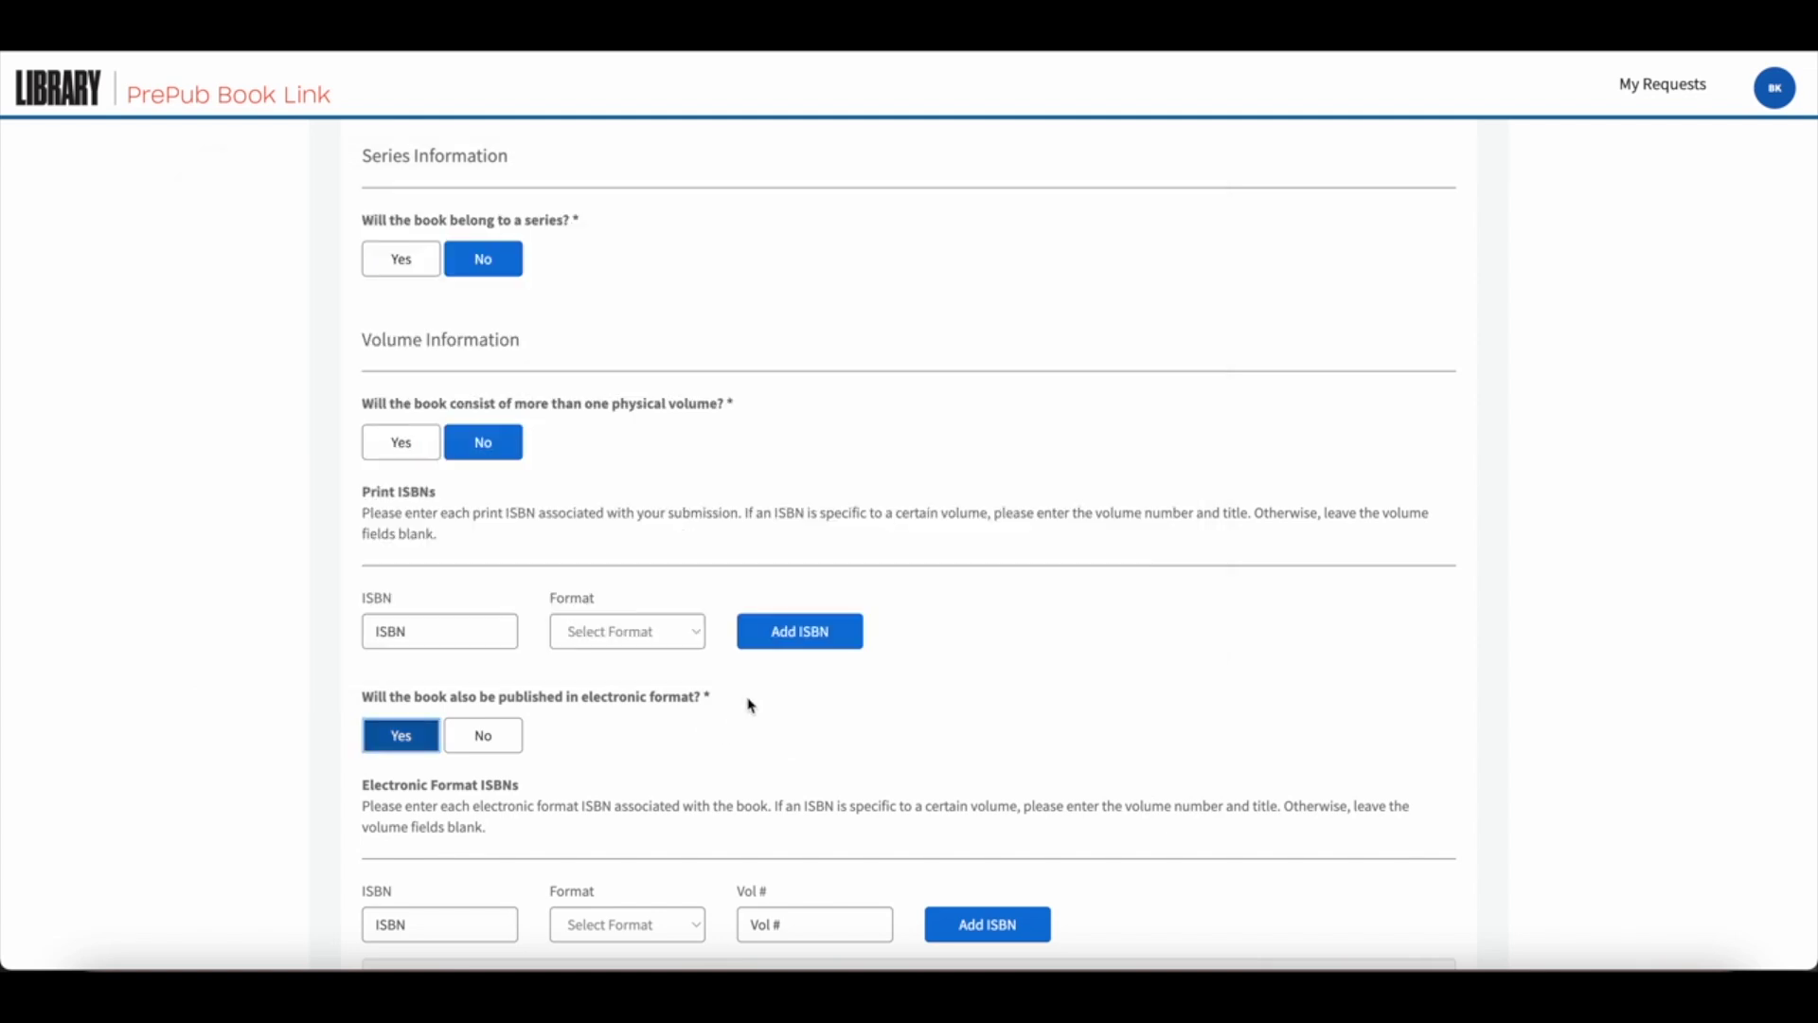
- Examine the format options for print ISBNs and the electronic format ISBN fields without choosing a format
click(614, 636)
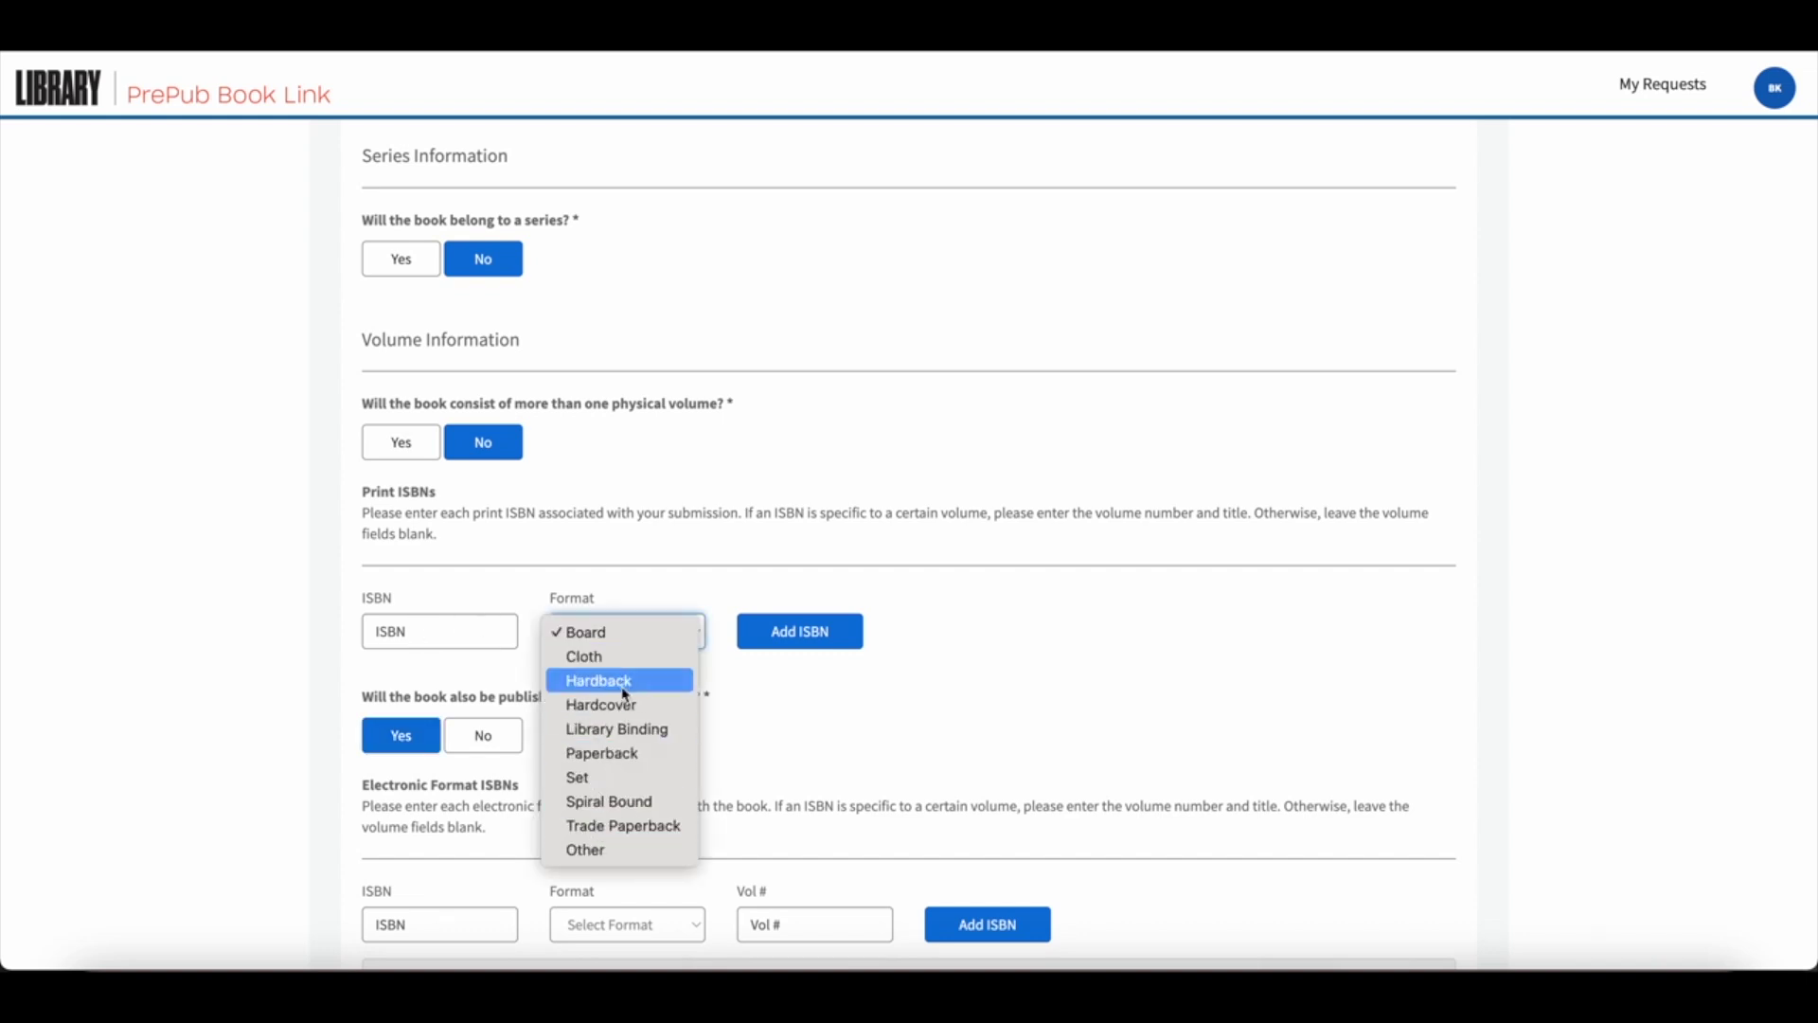
click(645, 599)
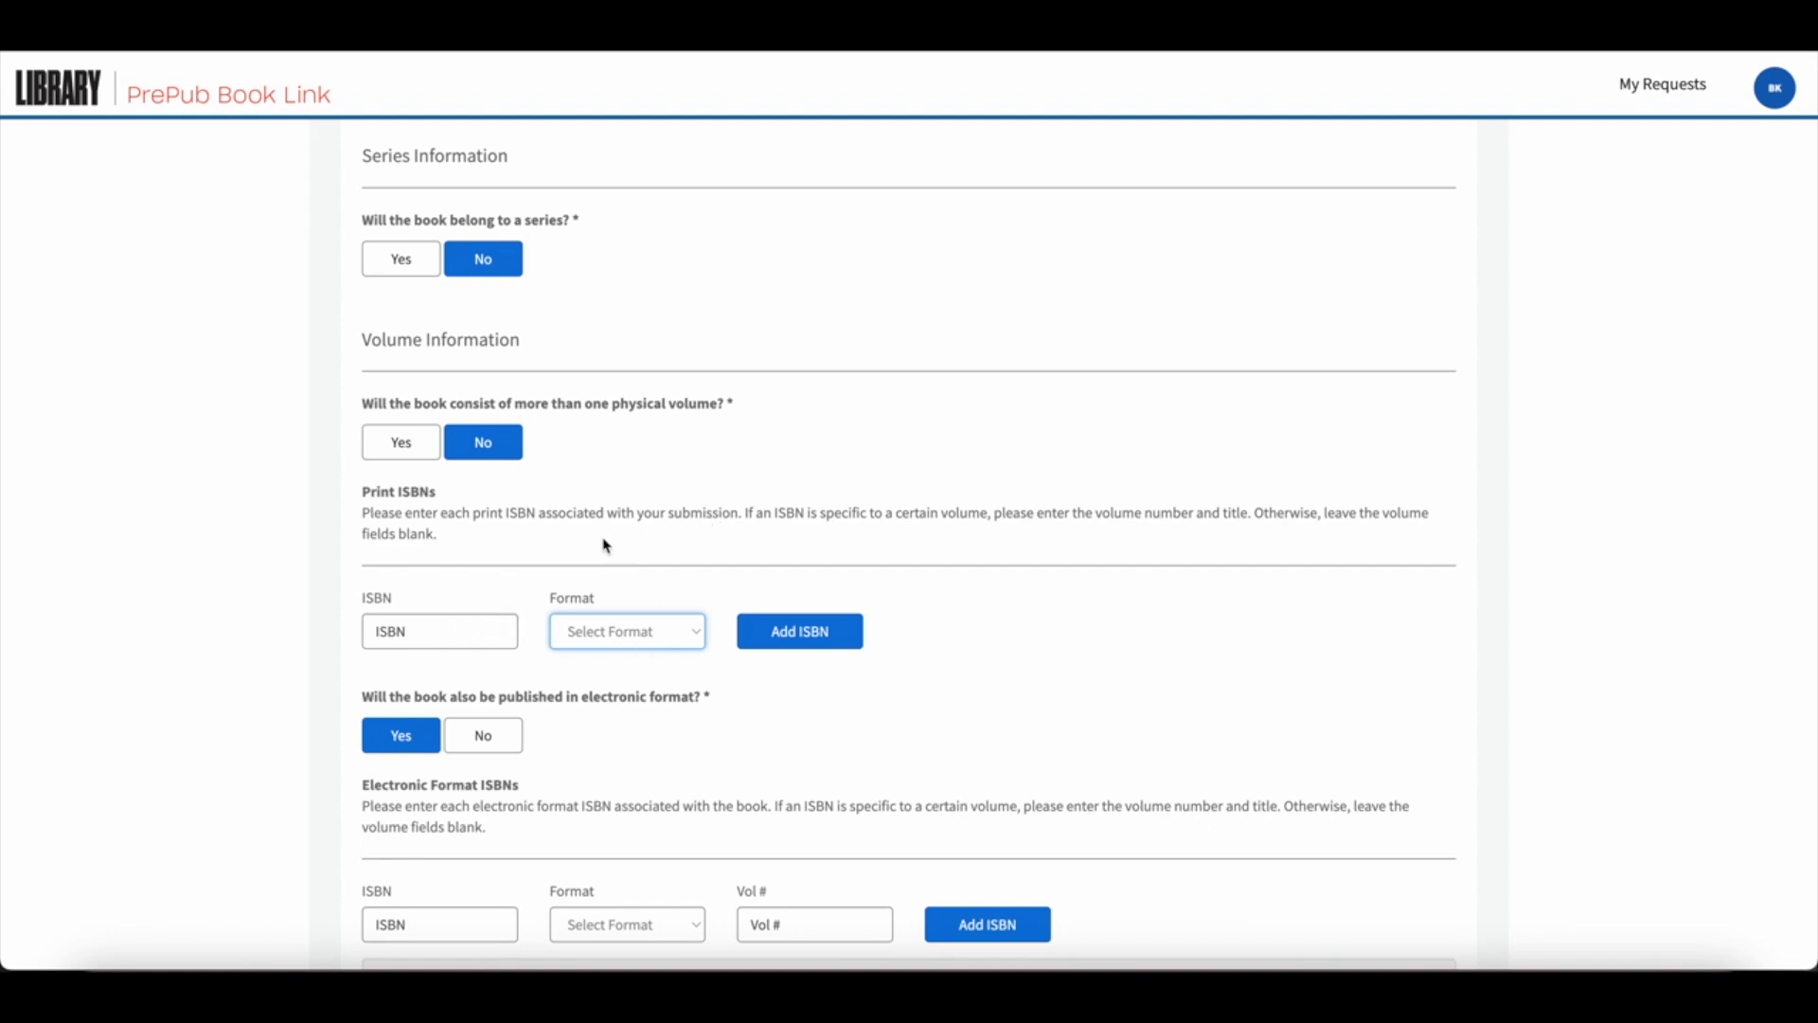
scroll(480, 565, down, 3)
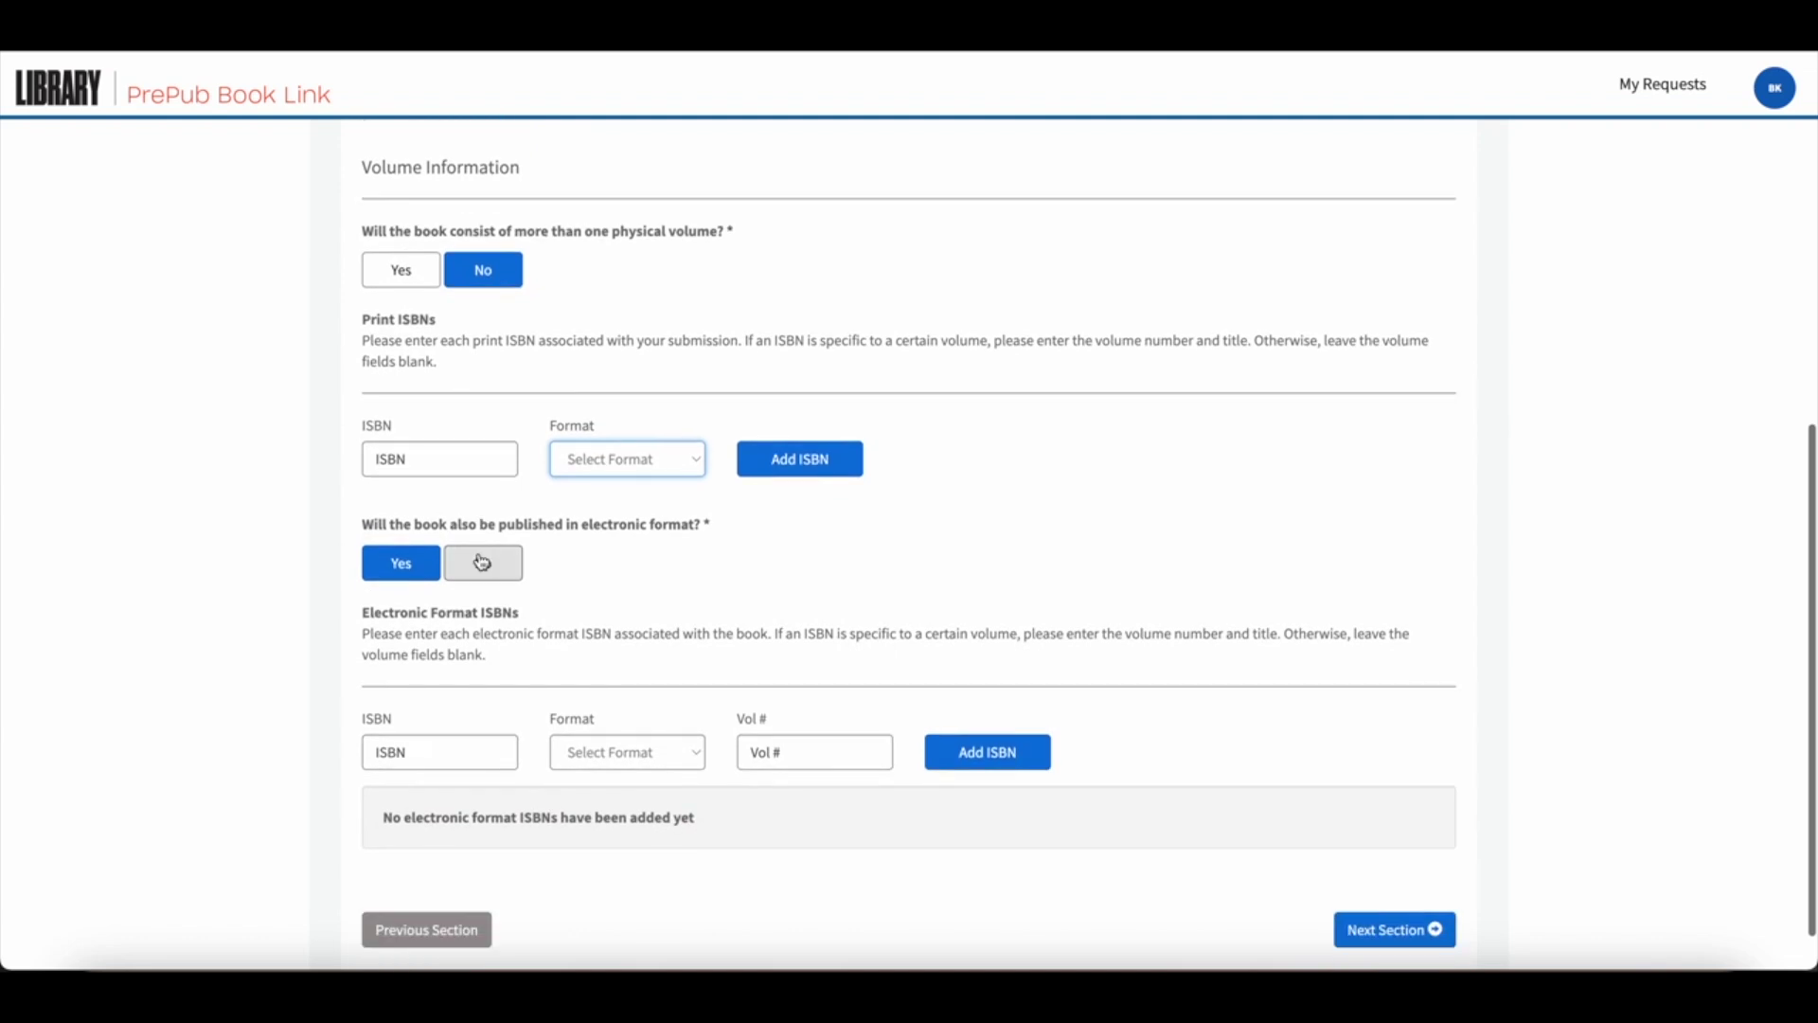
scroll(480, 563, up, 1)
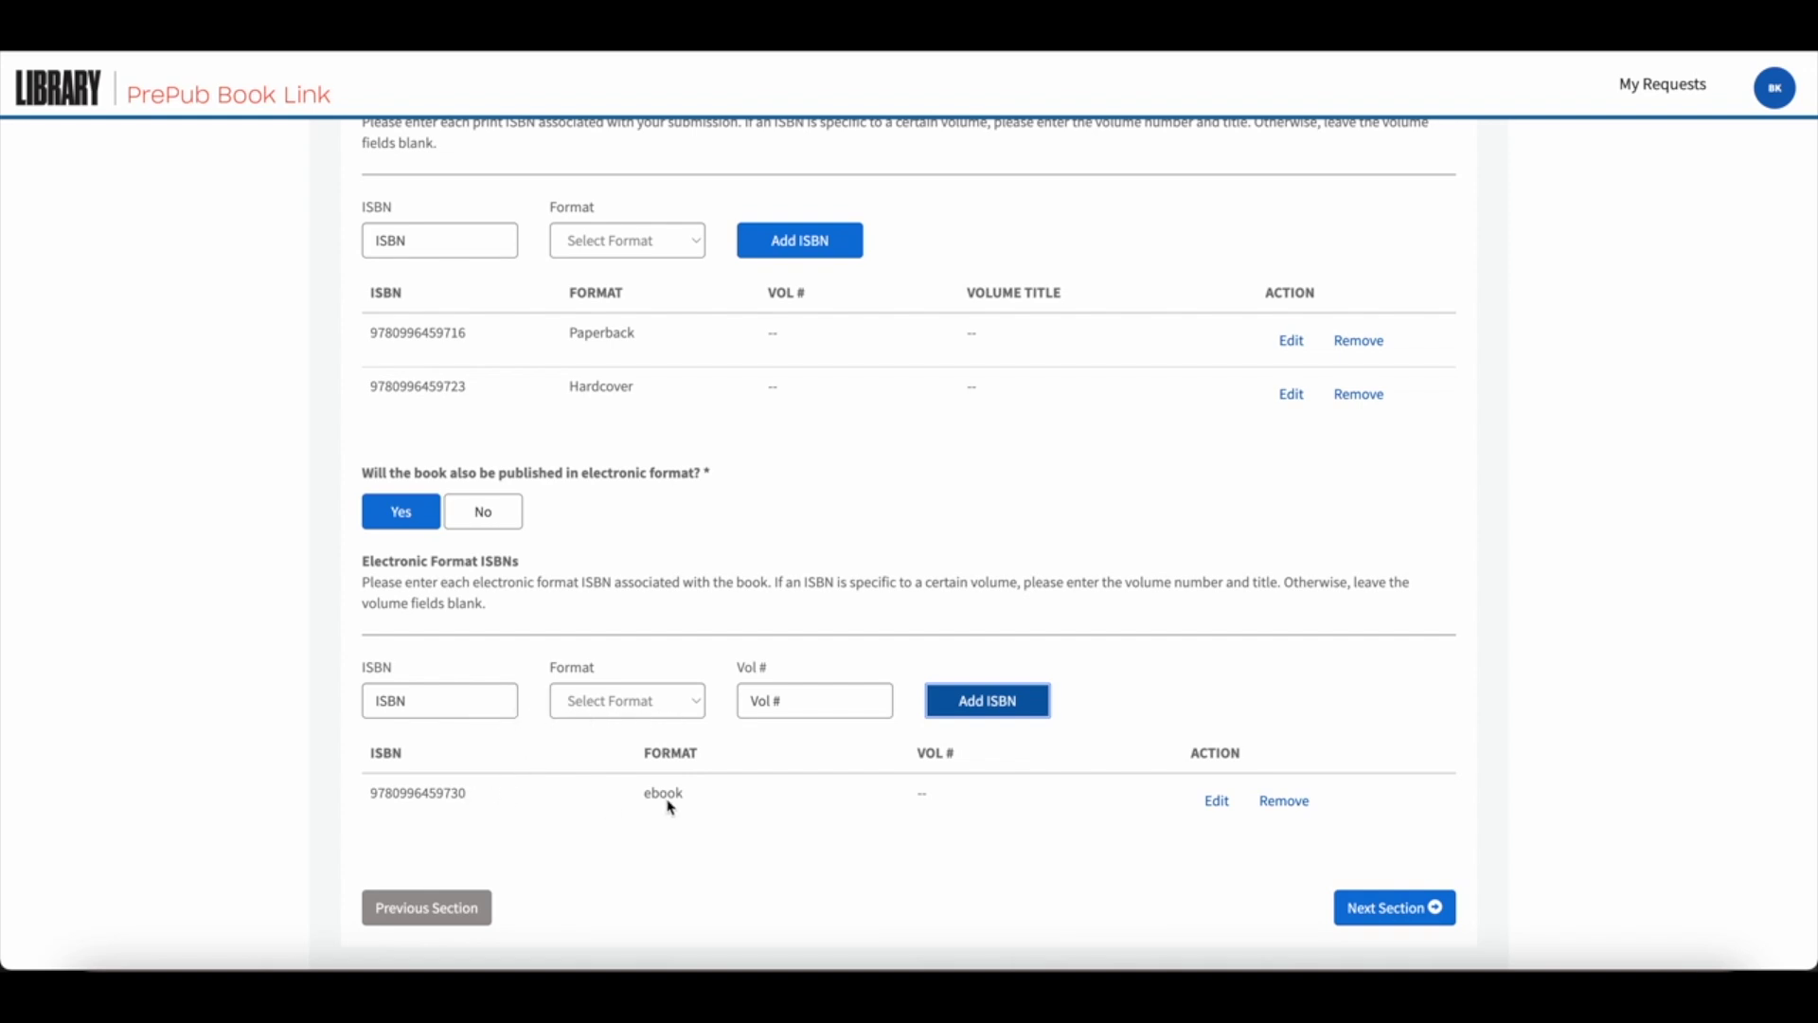
- Check the electronic ISBN format options and the added print and ebook entries, and proceed to the Additional Info & Summary section
click(664, 715)
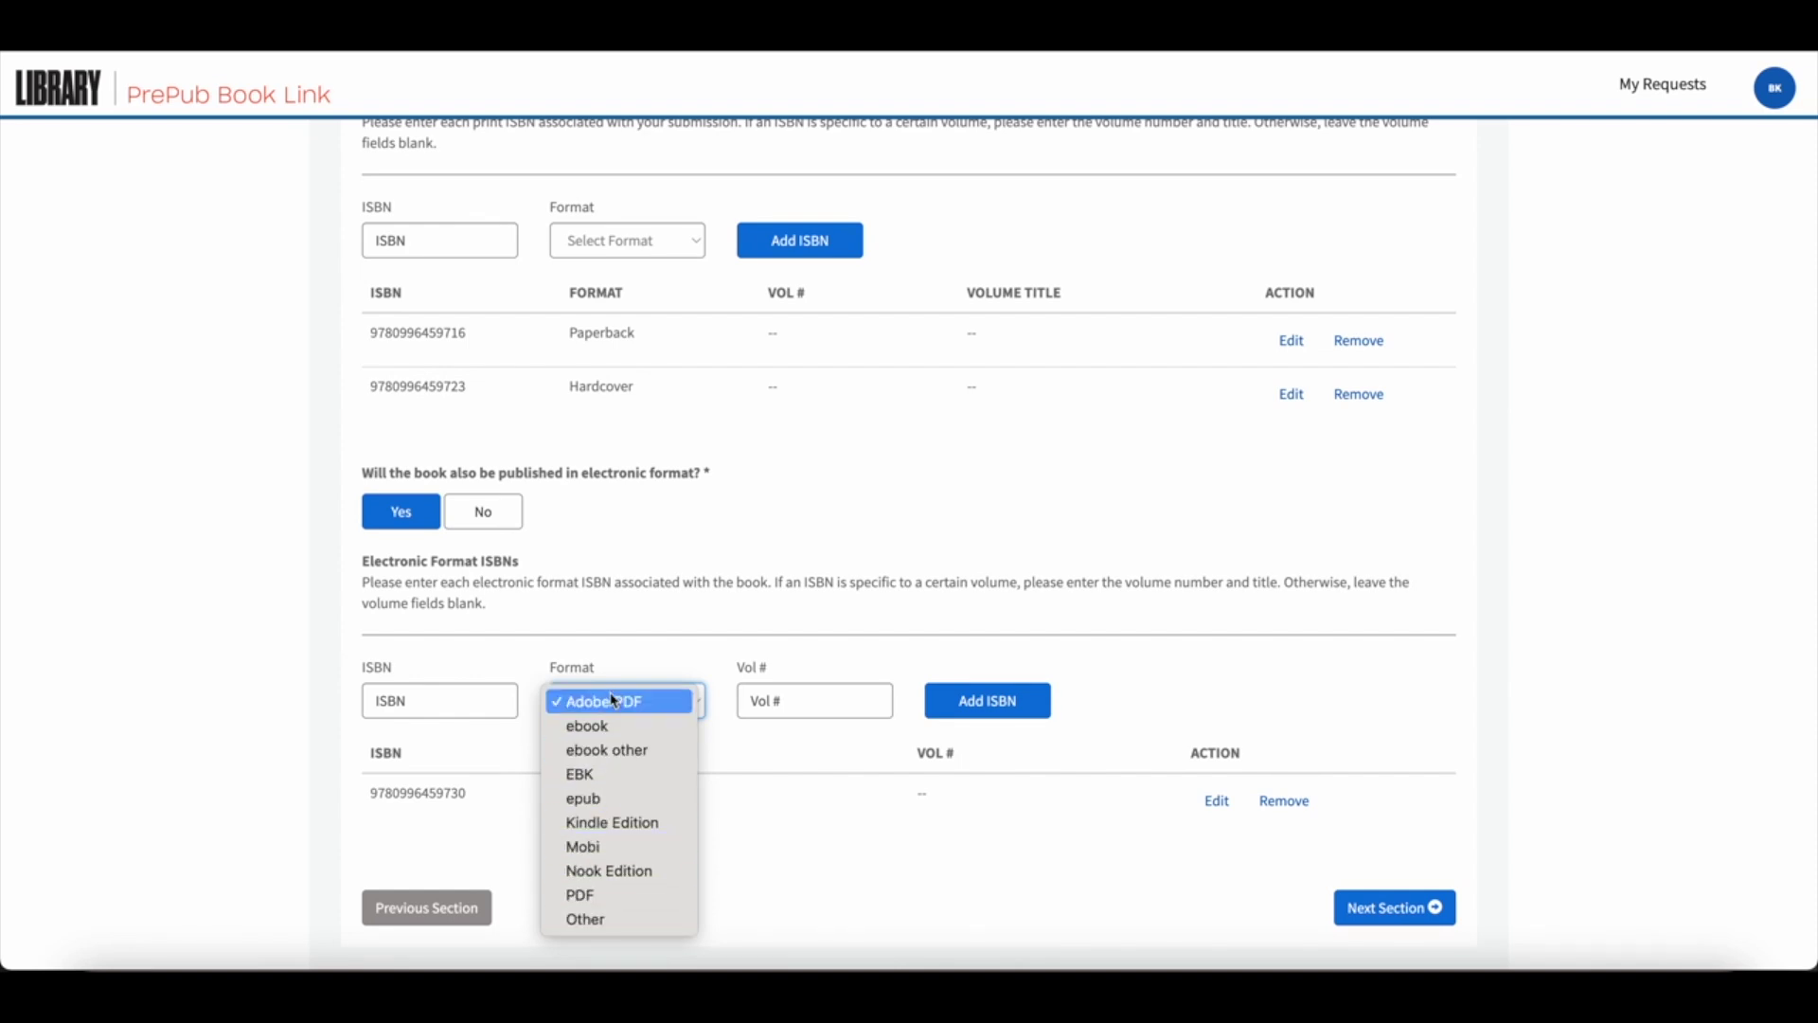
click(641, 603)
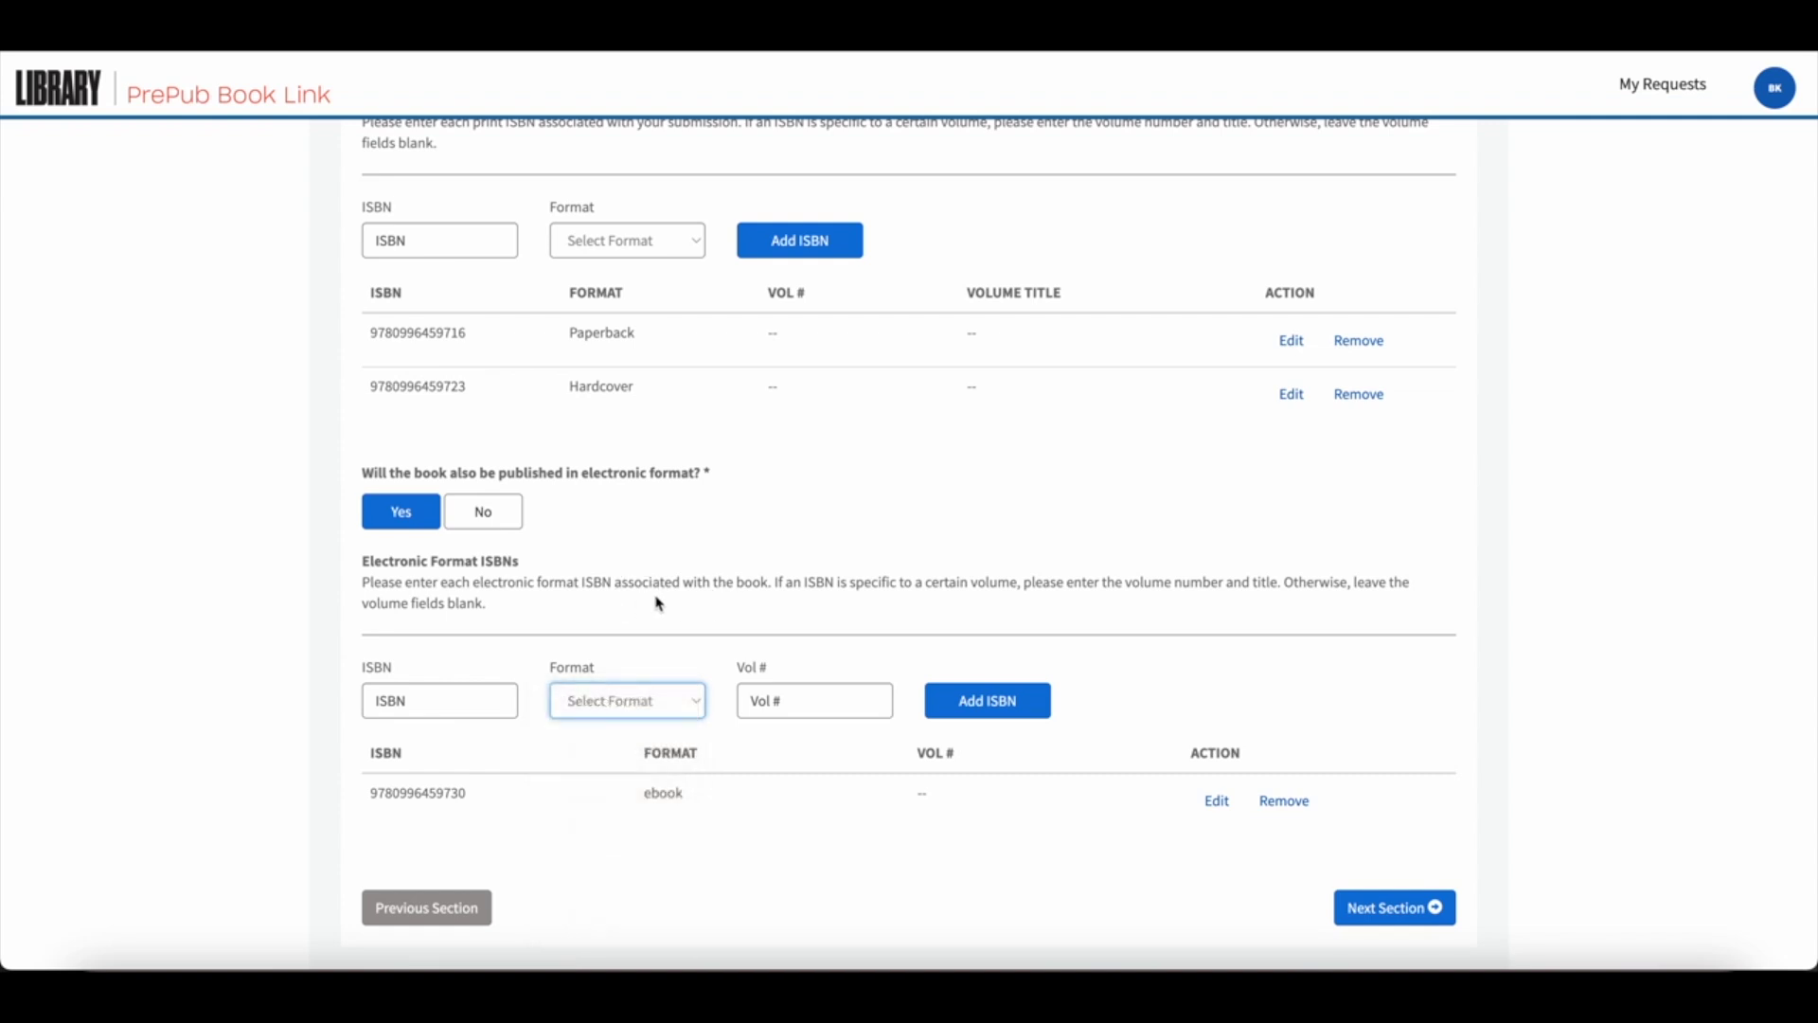
scroll(753, 603, up, 1)
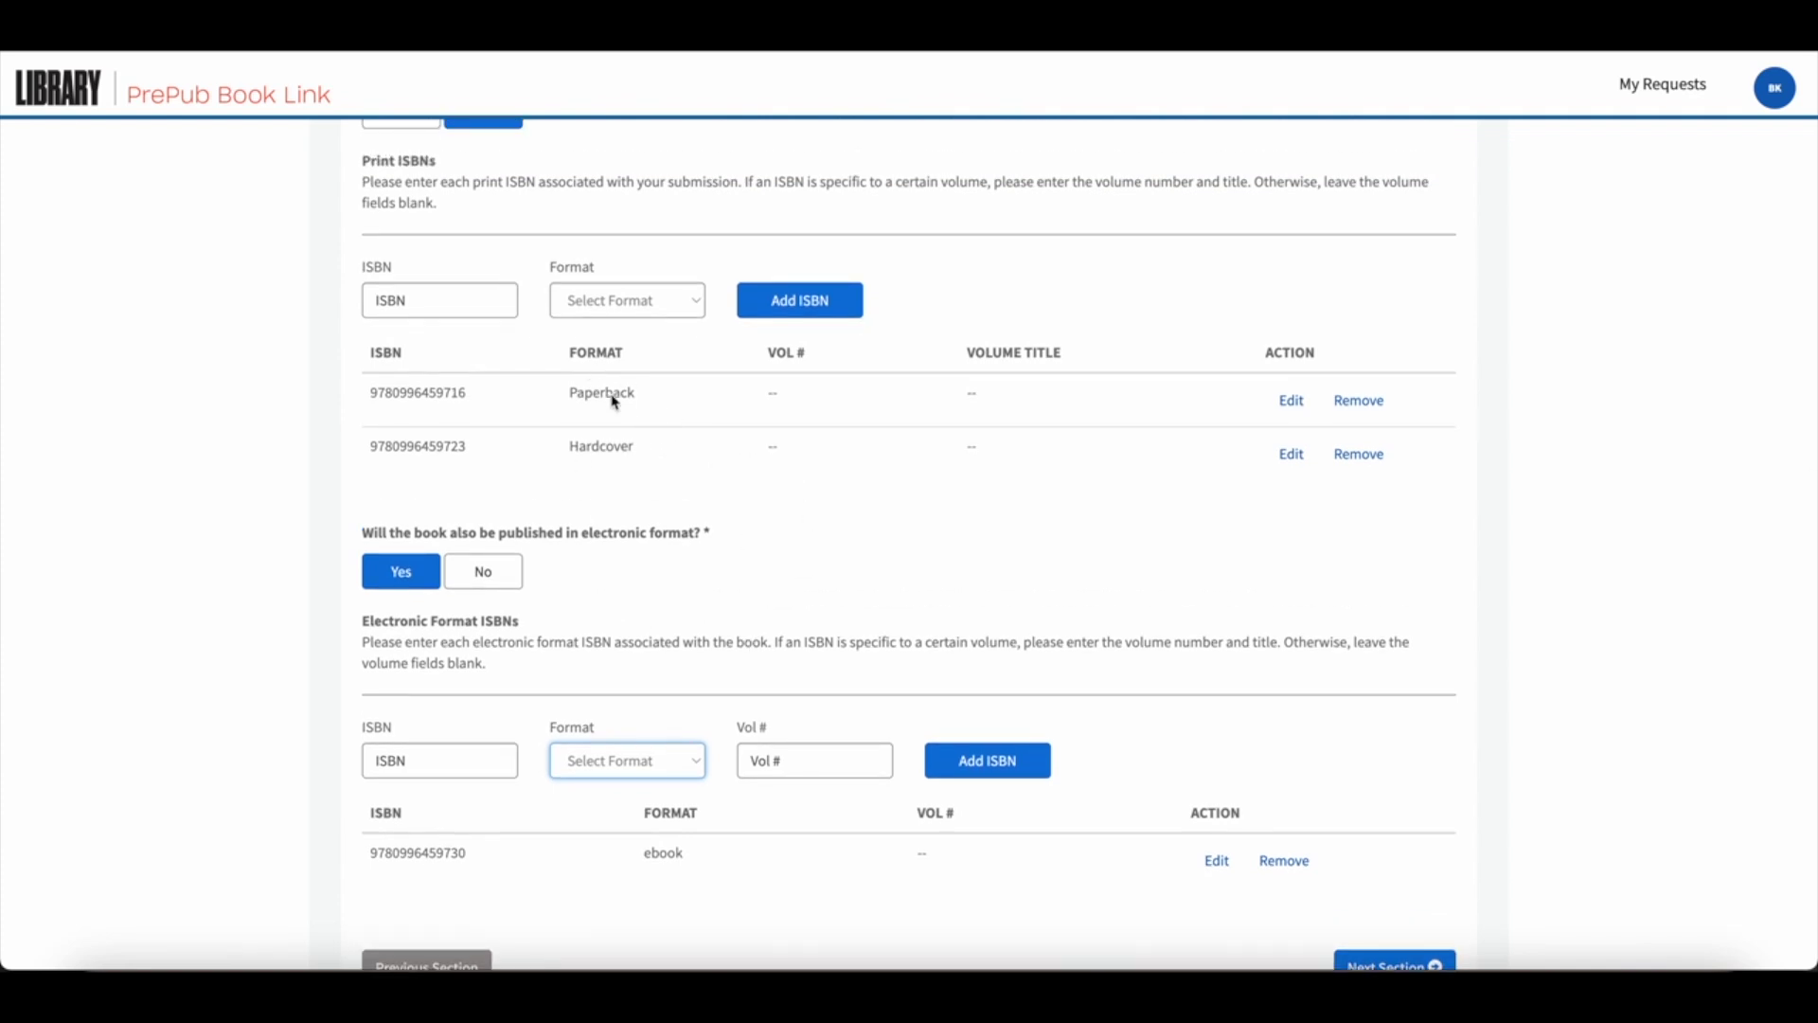
scroll(1143, 558, down, 2)
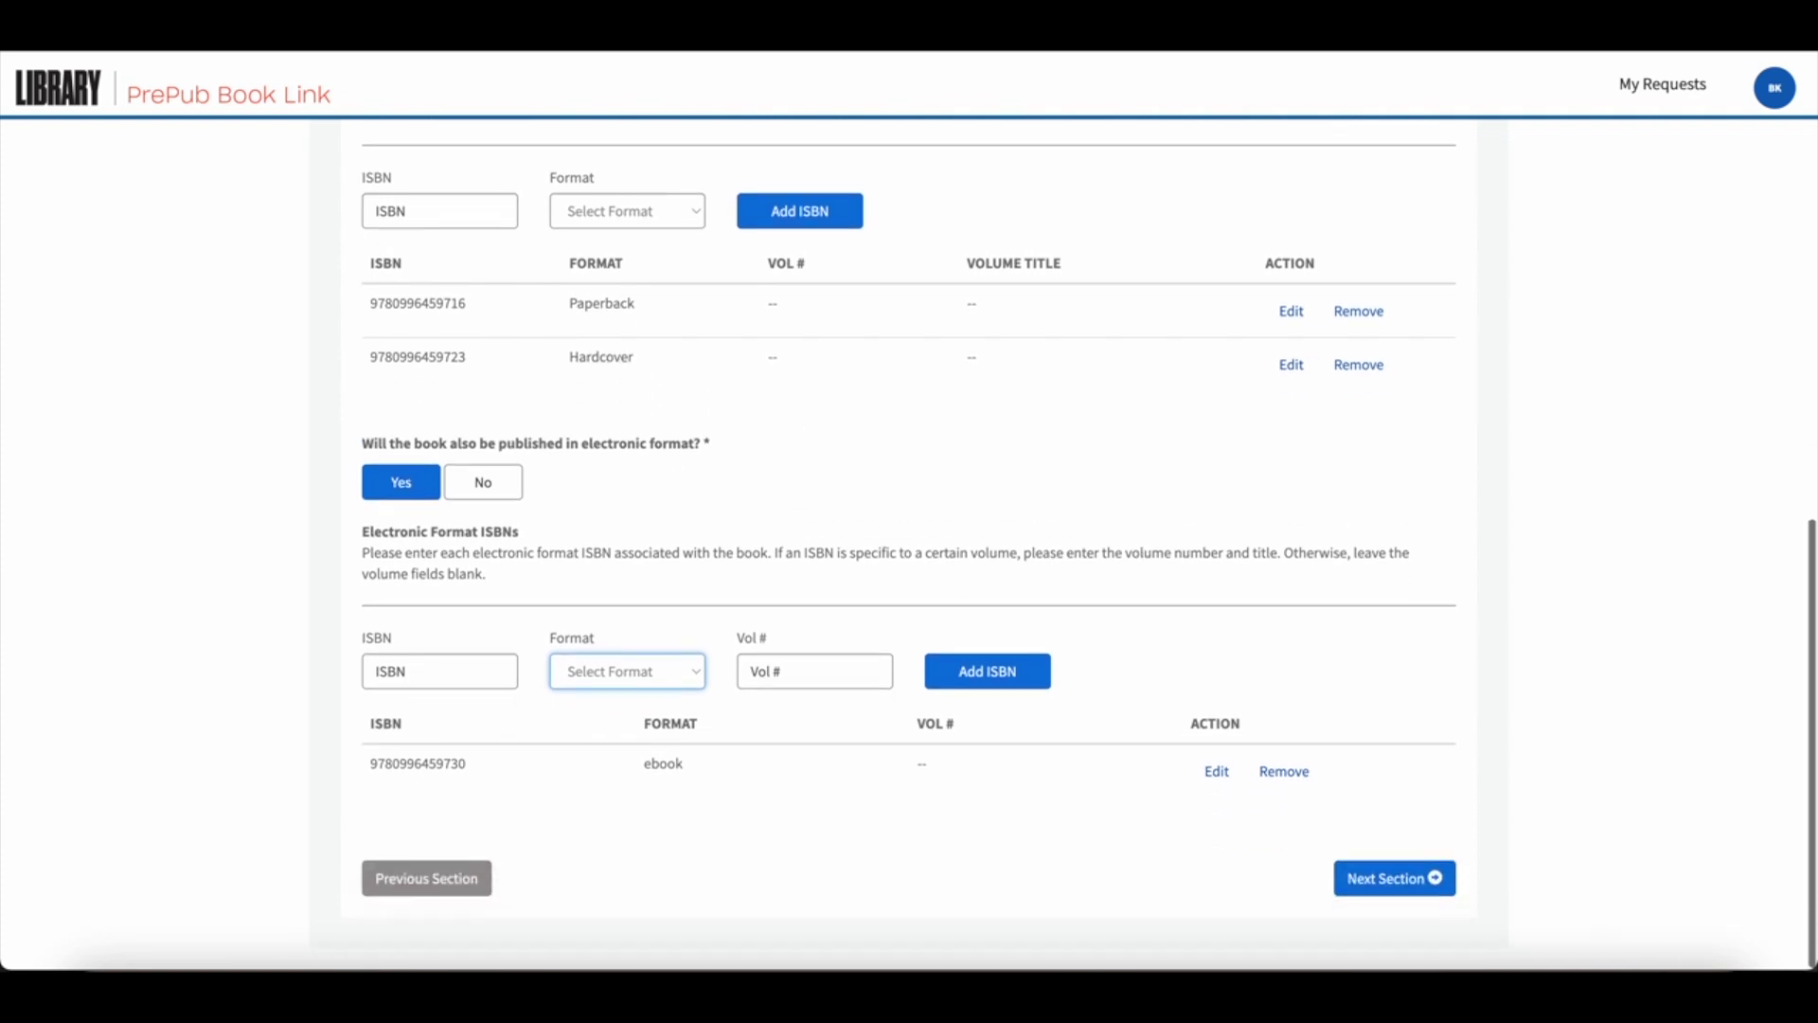
click(1388, 878)
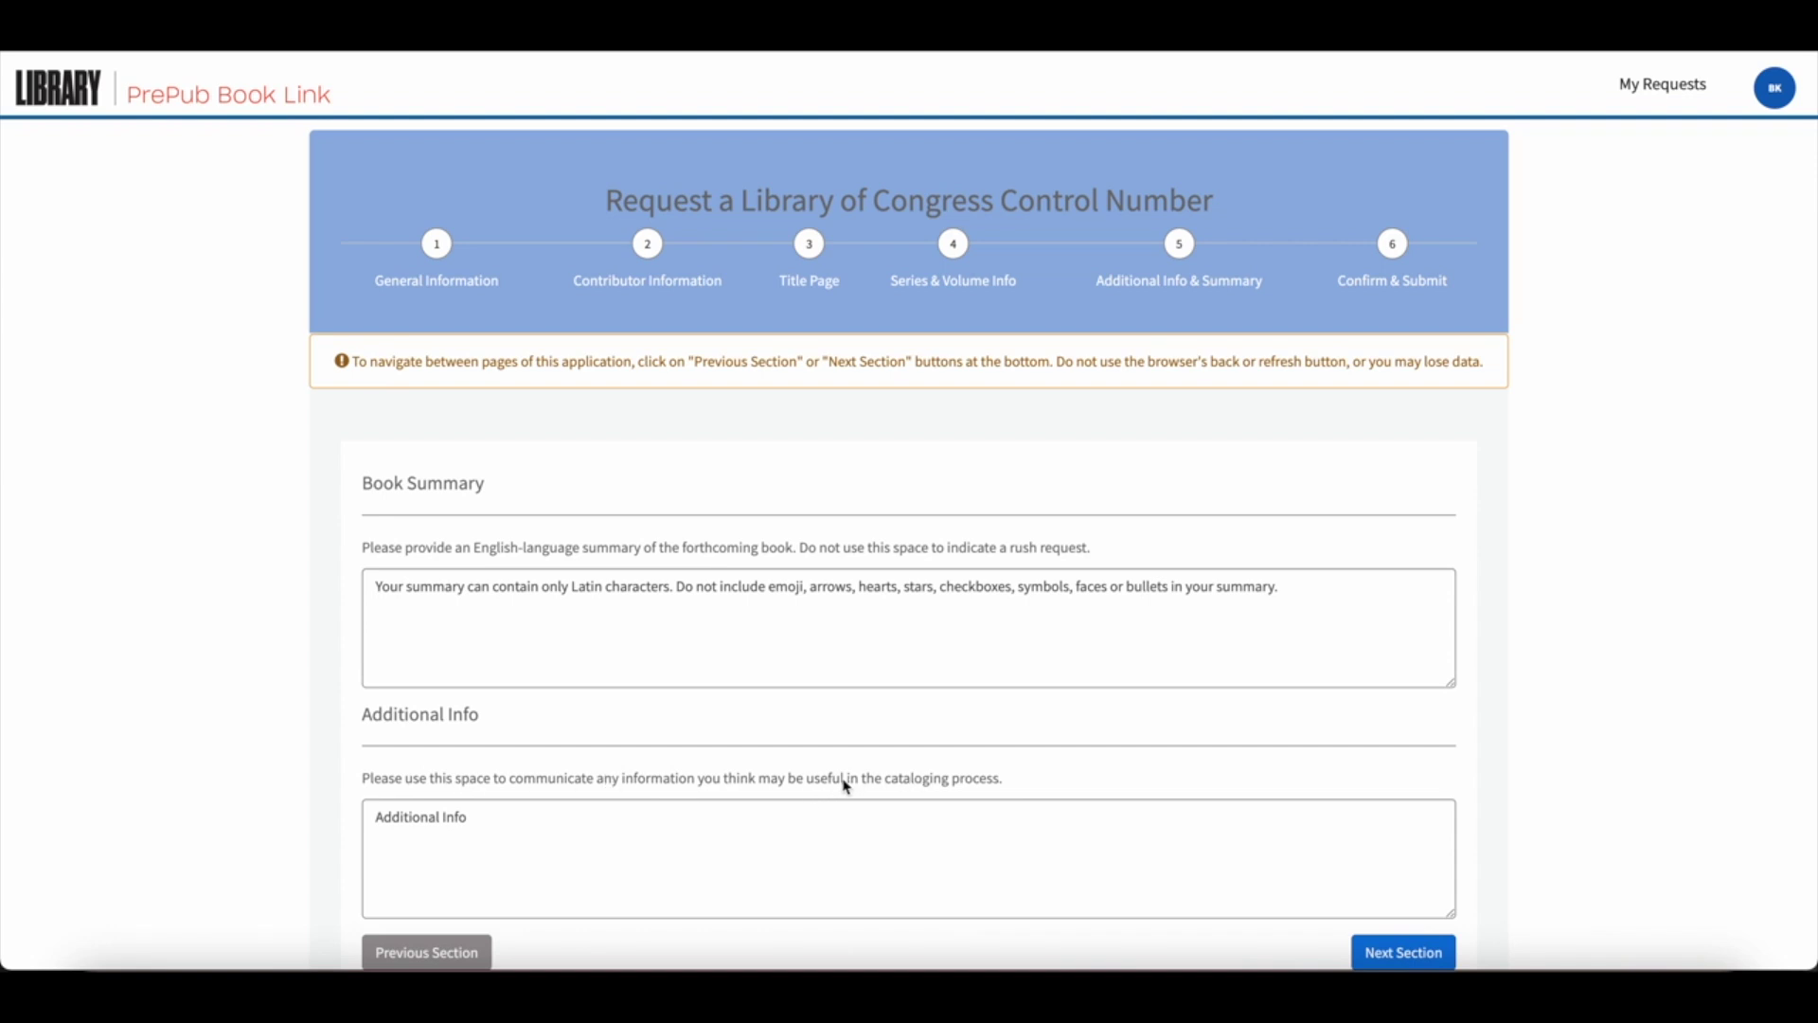
- Look over the Book Summary and Additional Info fields, and review the Amazon KDP description prompt and response for Cursing at Mountains in ChatGPT
scroll(598, 805, down, 2)
scroll(598, 805, up, 2)
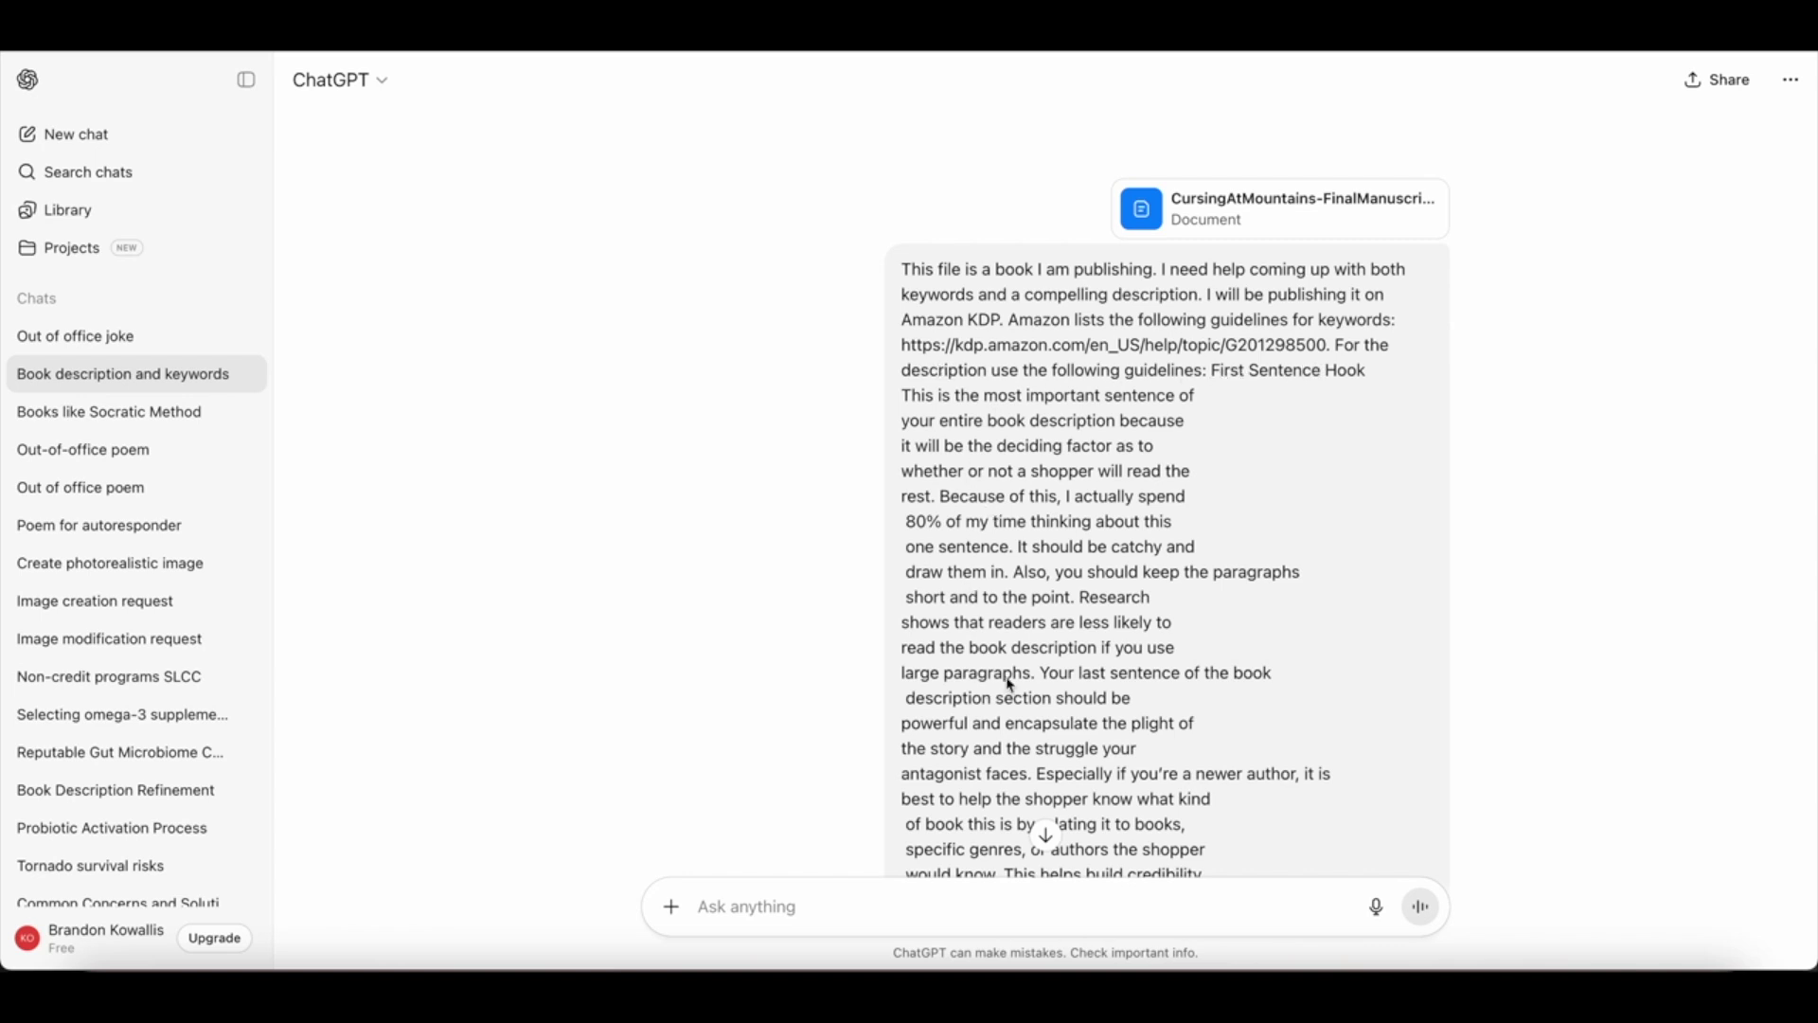
scroll(1007, 680, down, 2)
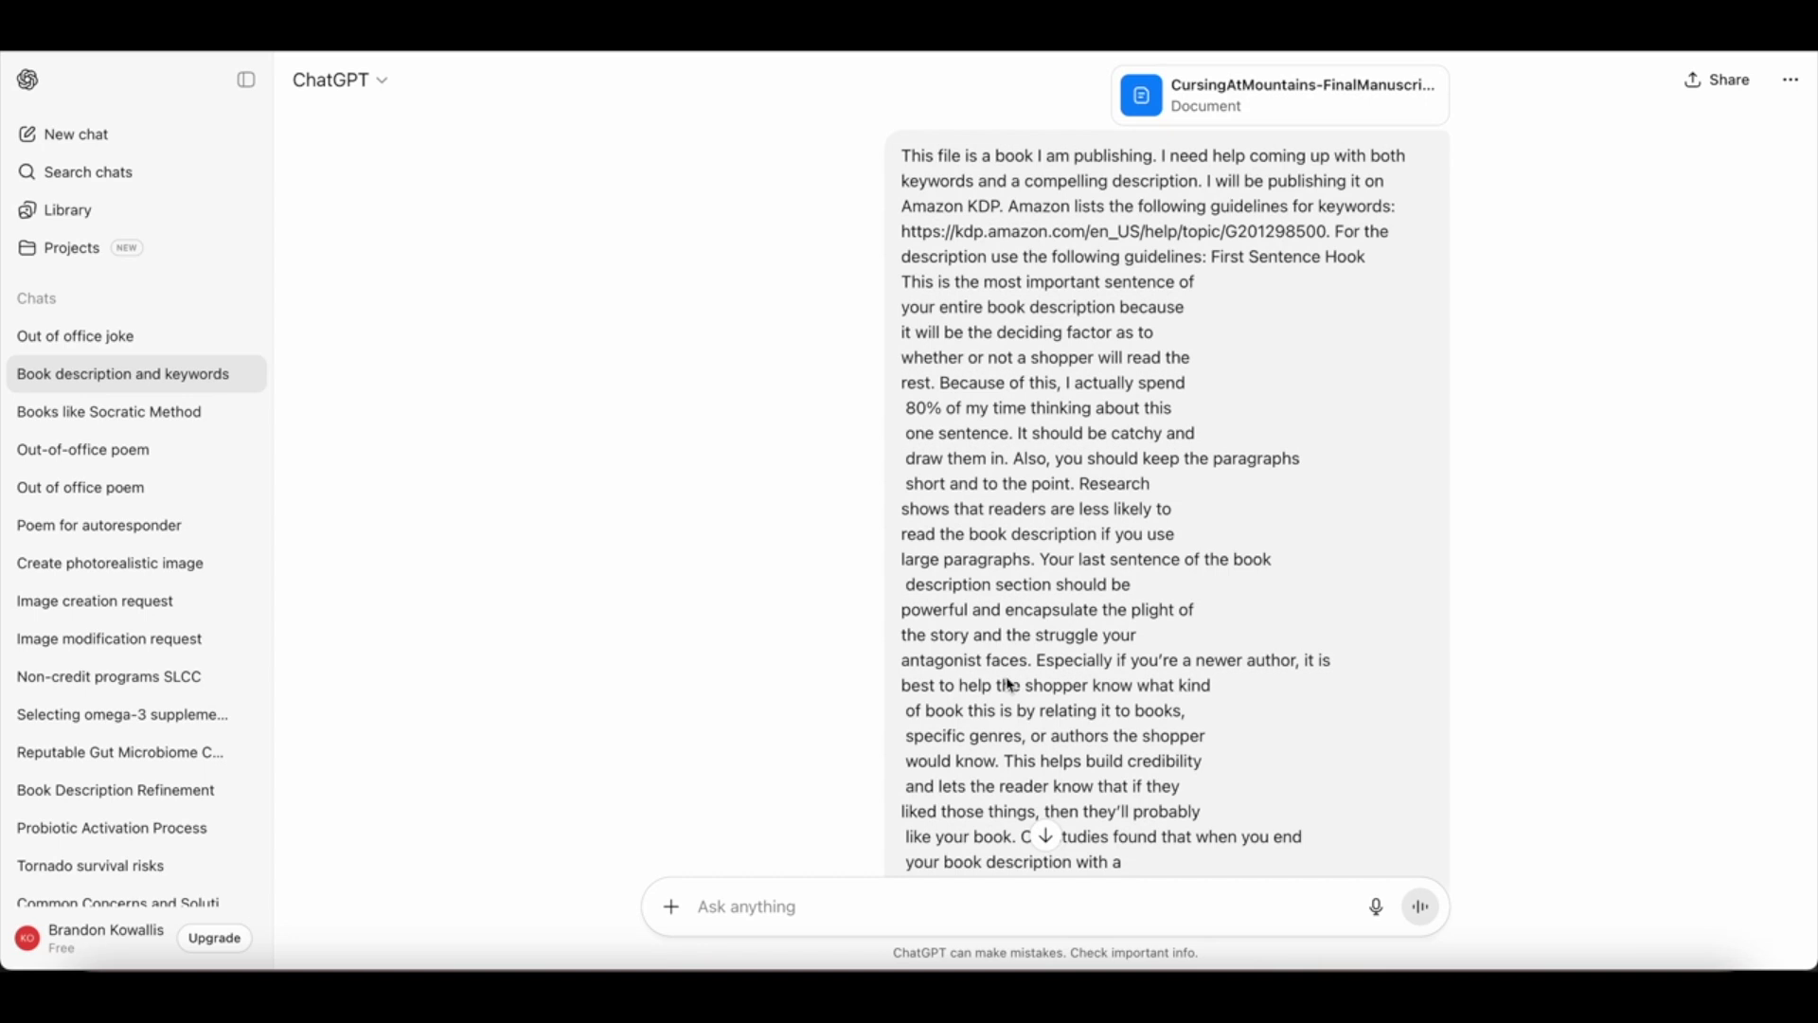
scroll(1009, 684, down, 3)
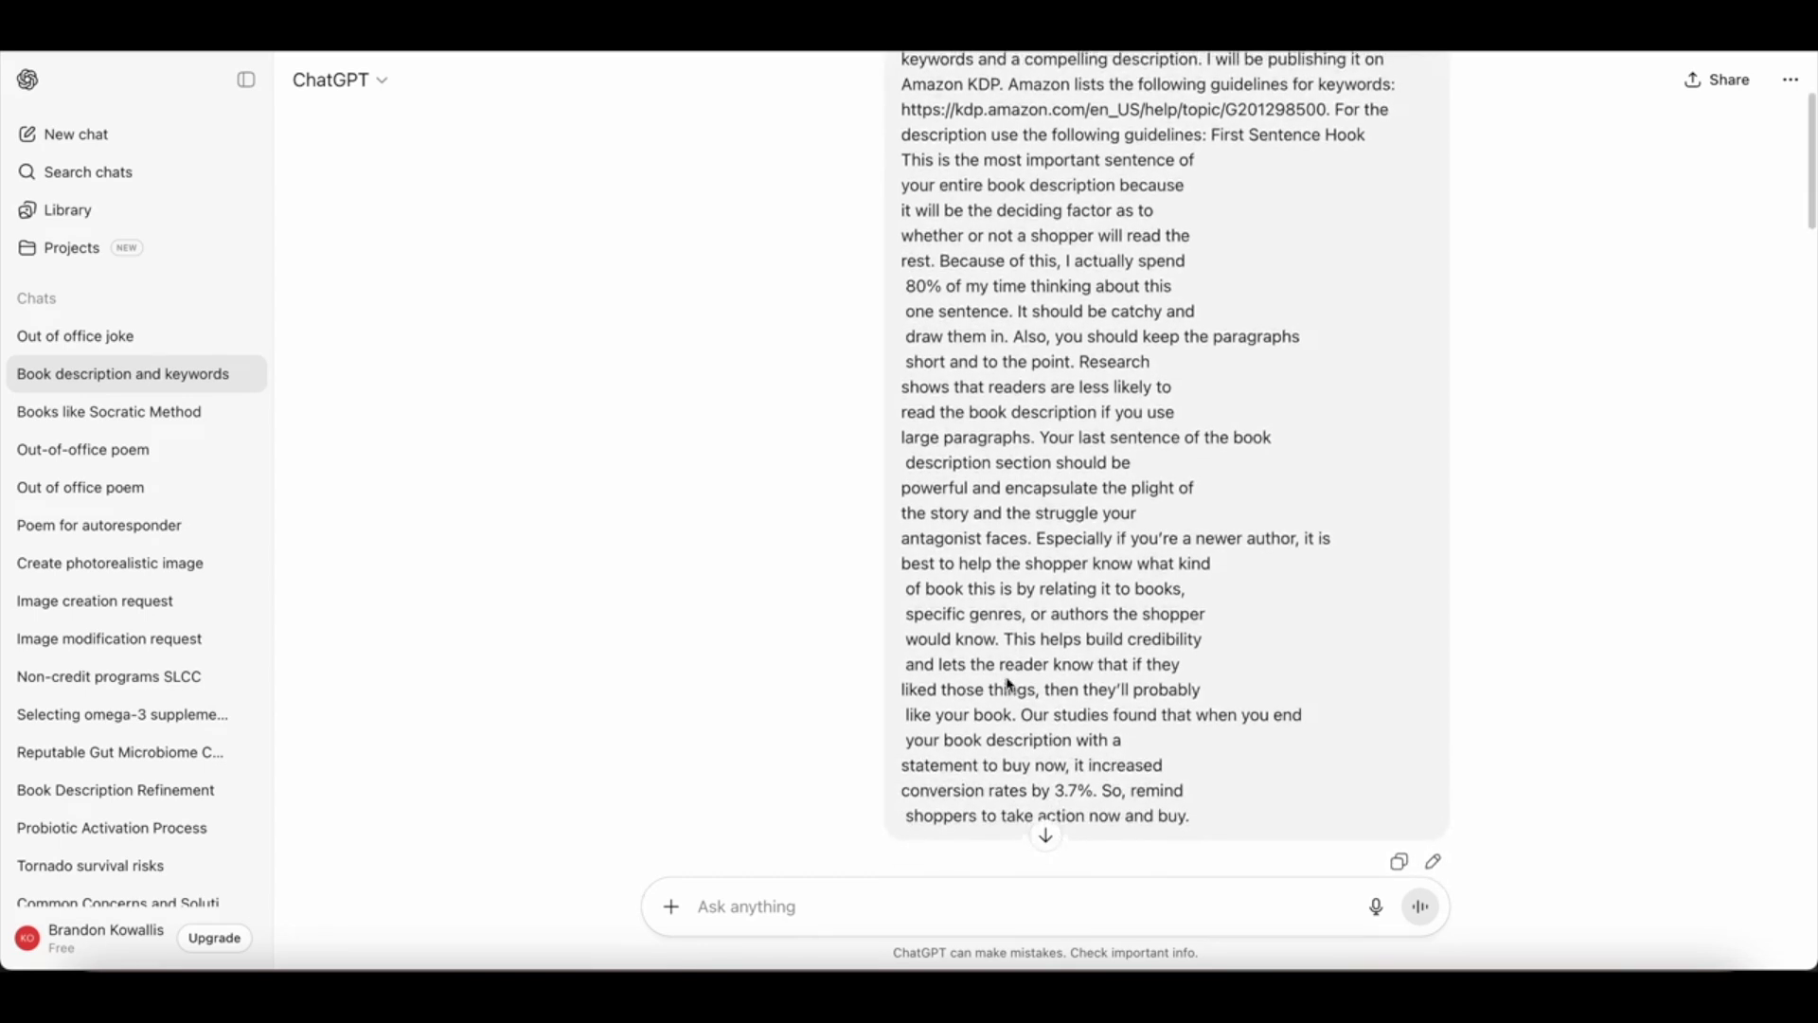
scroll(1009, 684, up, 2)
scroll(1009, 684, down, 2)
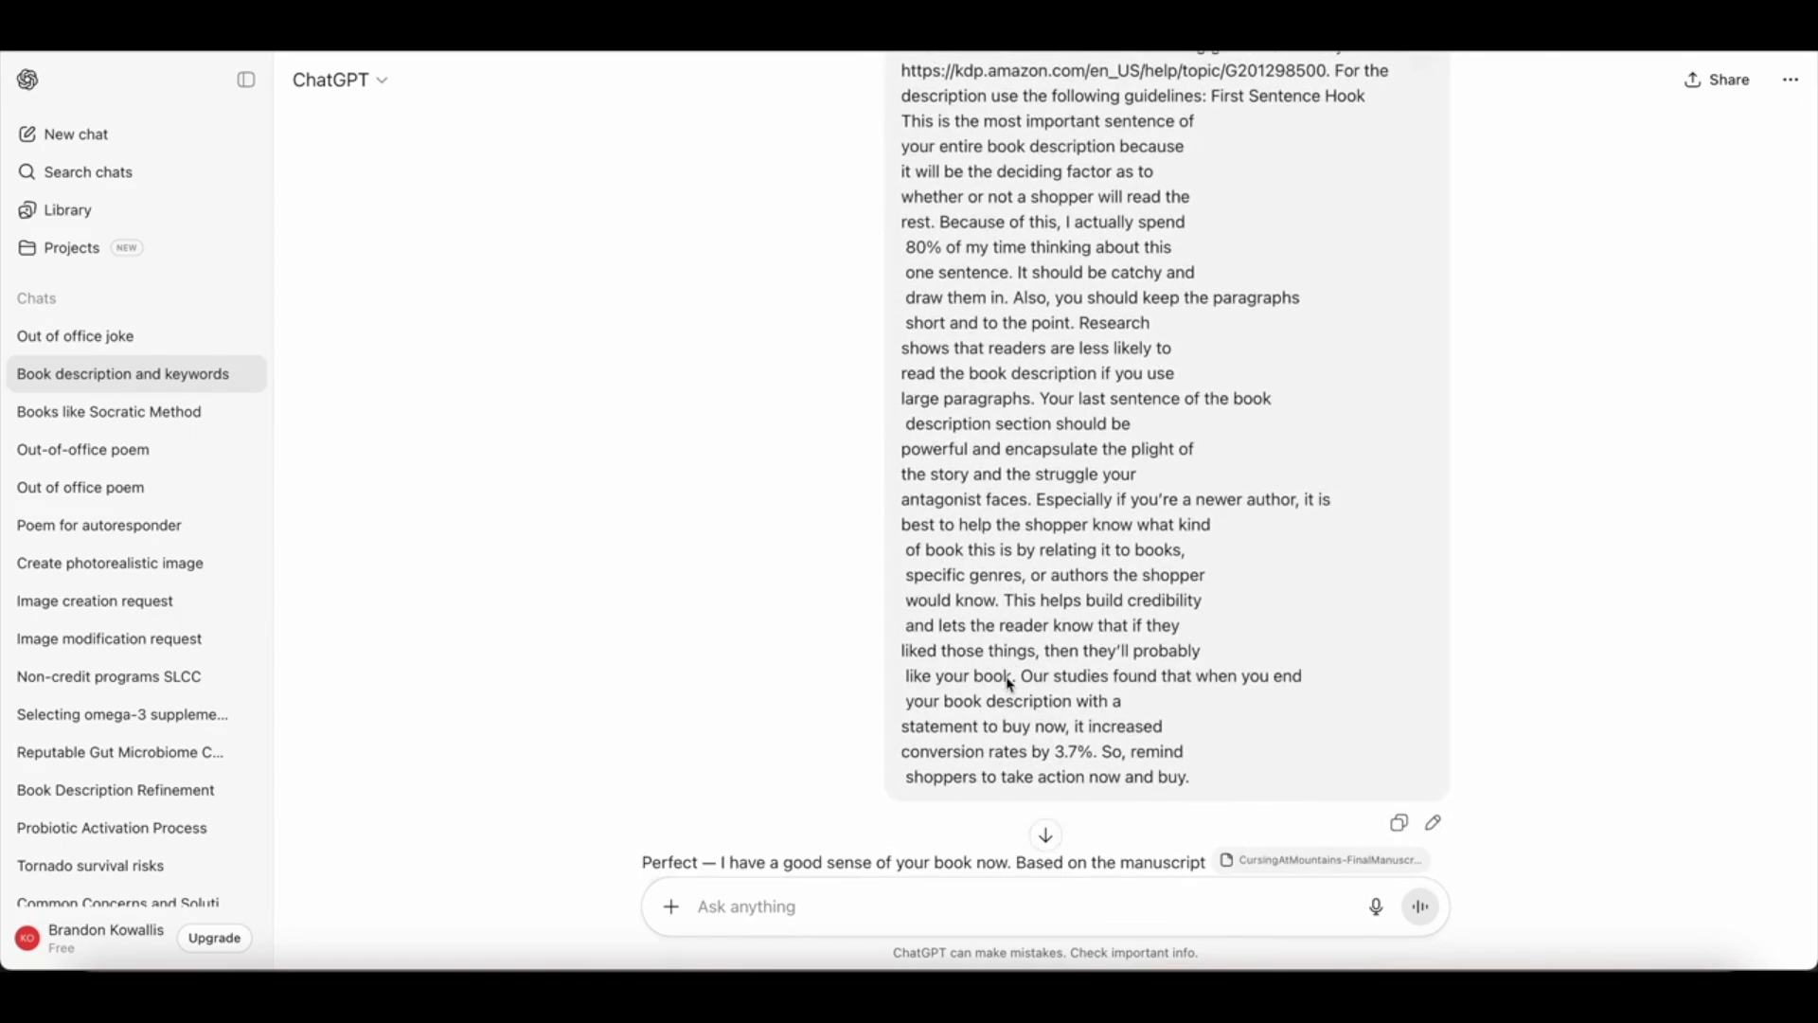
scroll(1010, 683, down, 8)
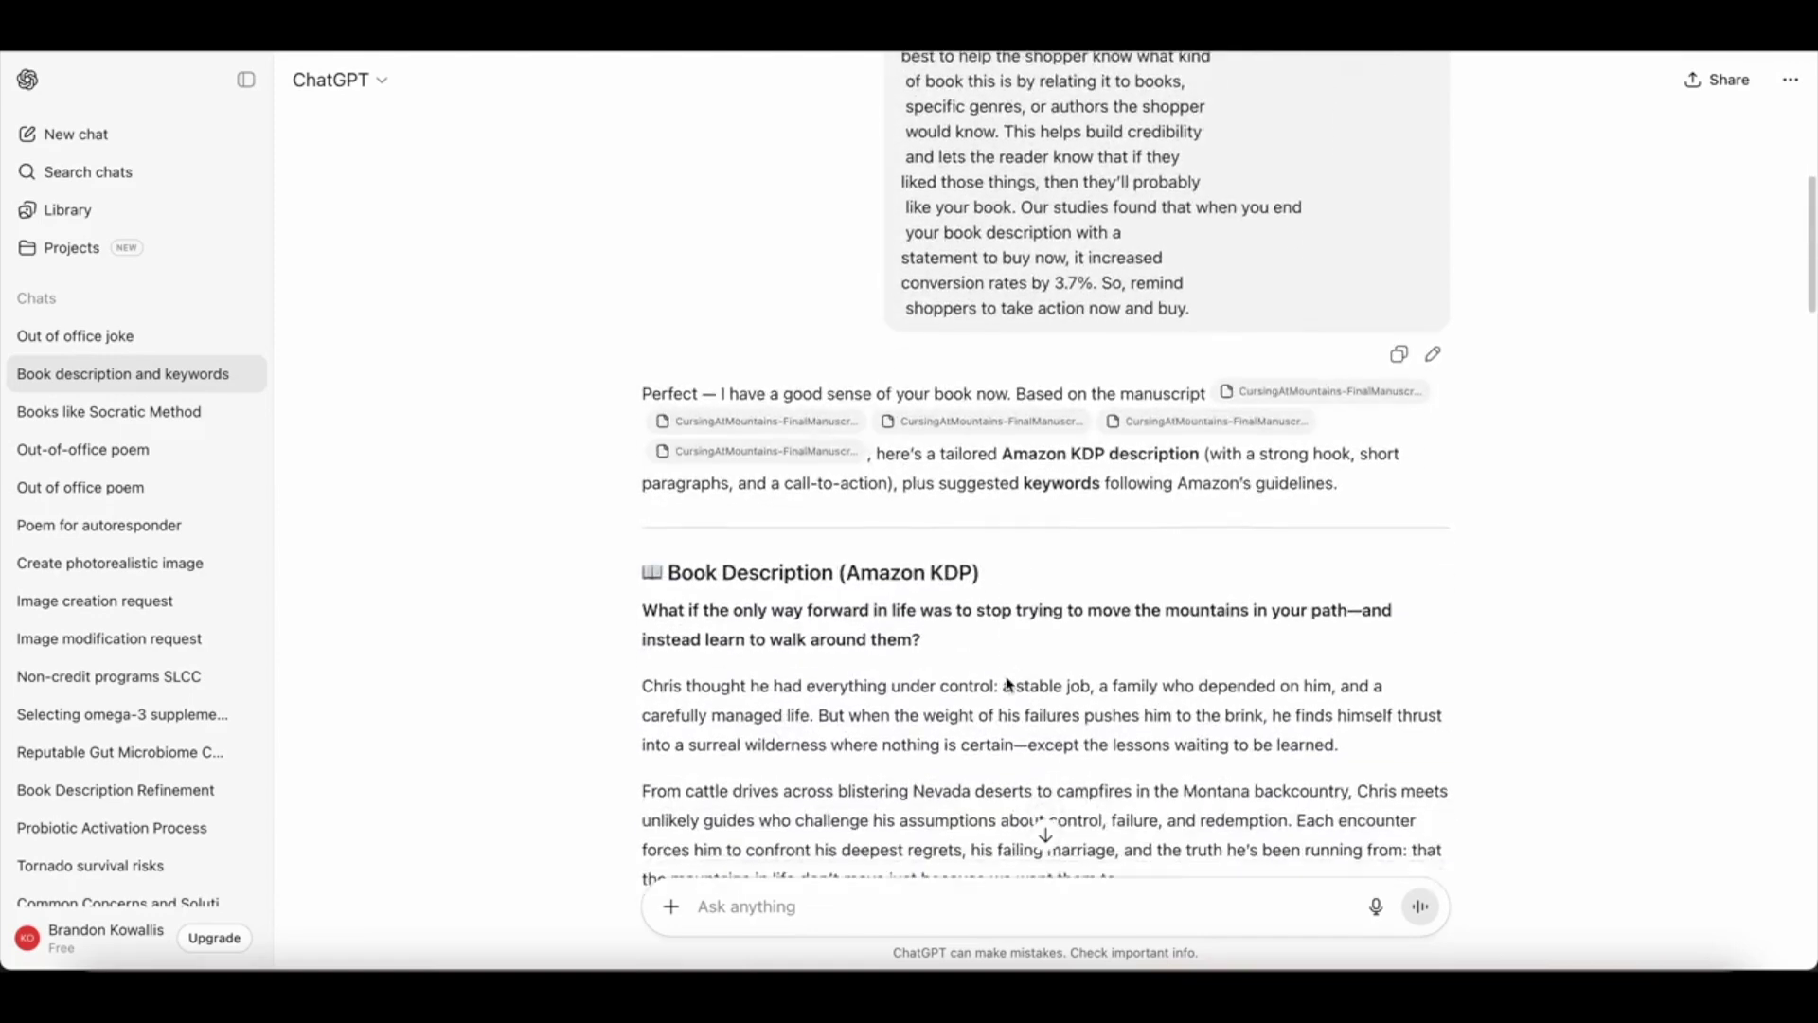
scroll(1005, 678, down, 2)
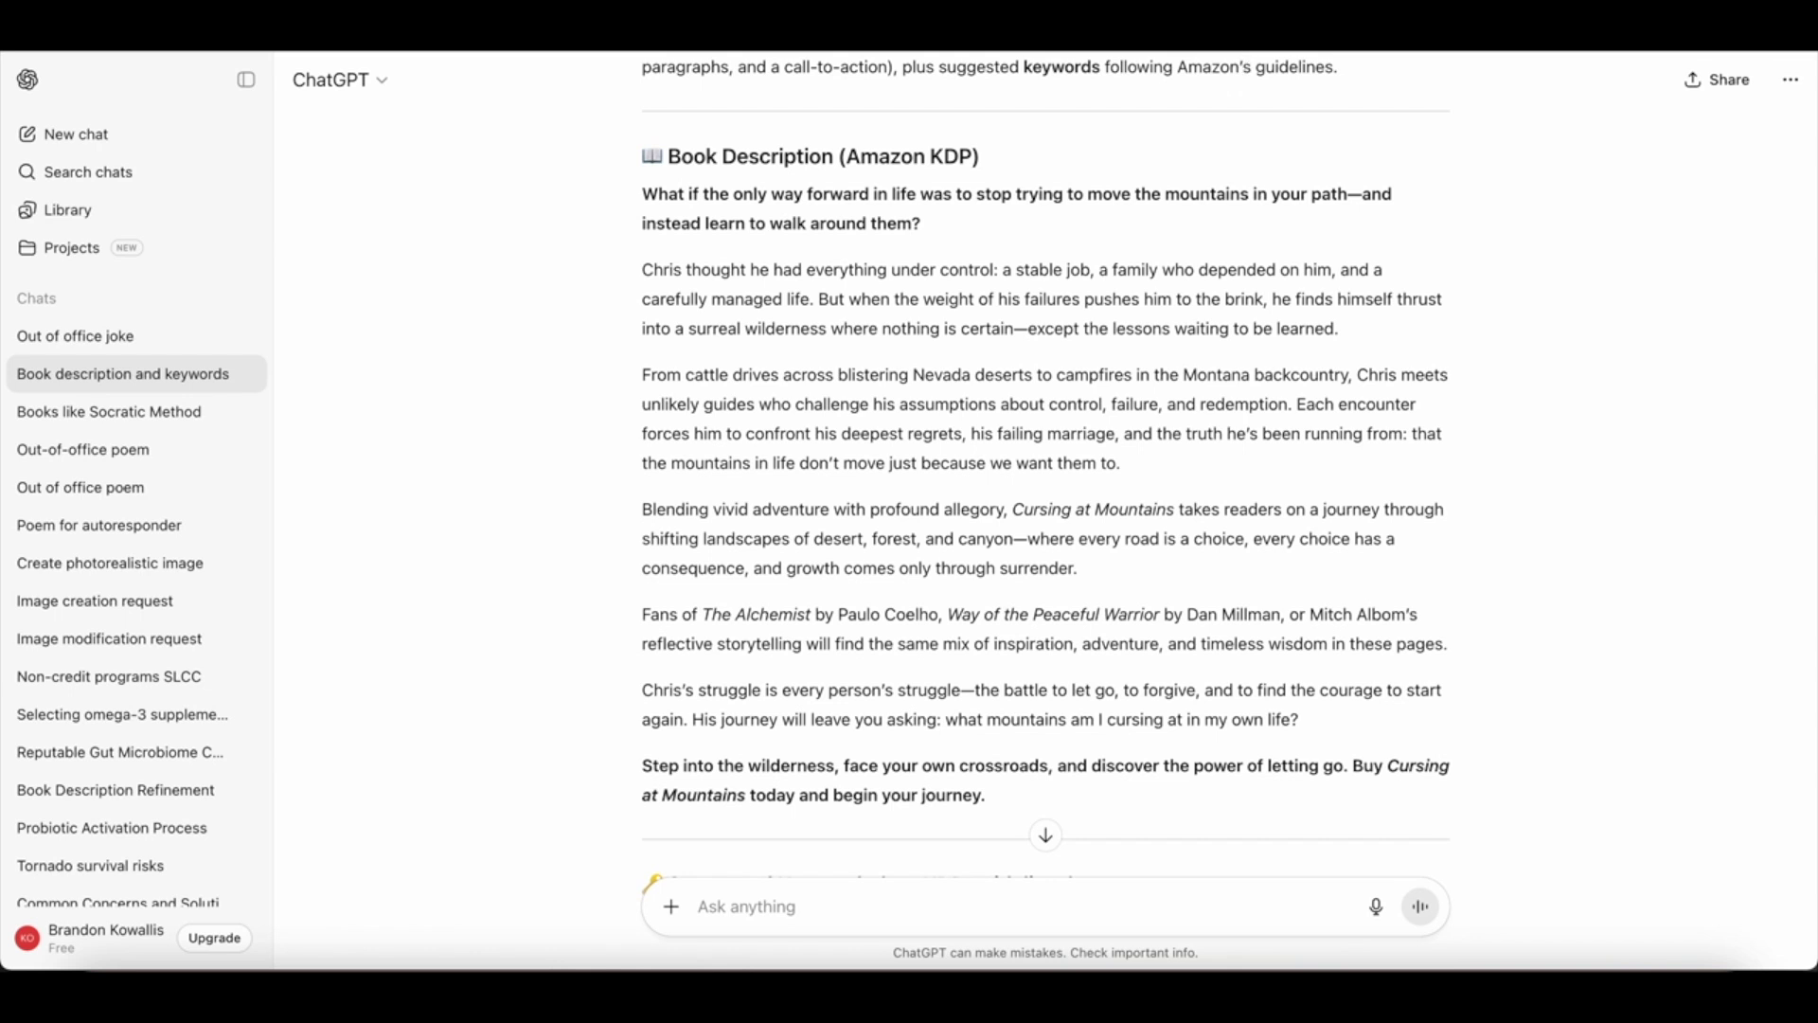
scroll(803, 352, down, 2)
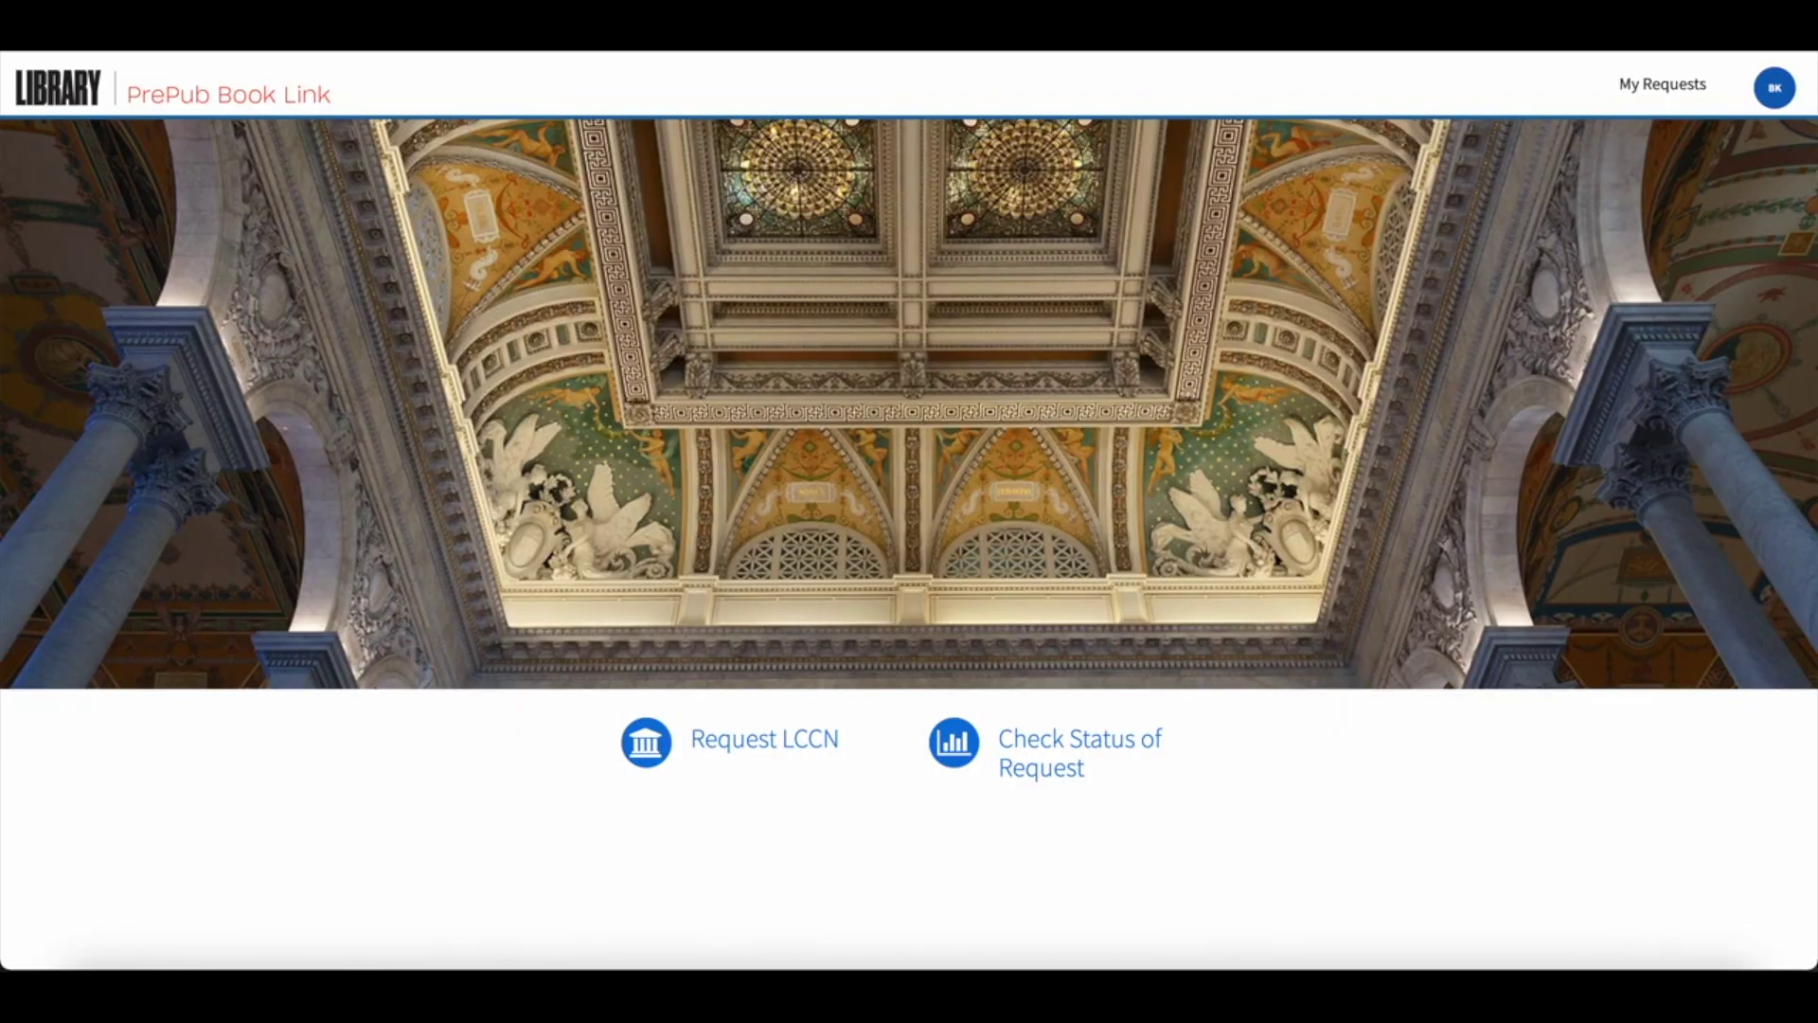
- Switch to Word, return to the PrePub Book Link home page, and open the status list of submitted requests
key(super+Tab)
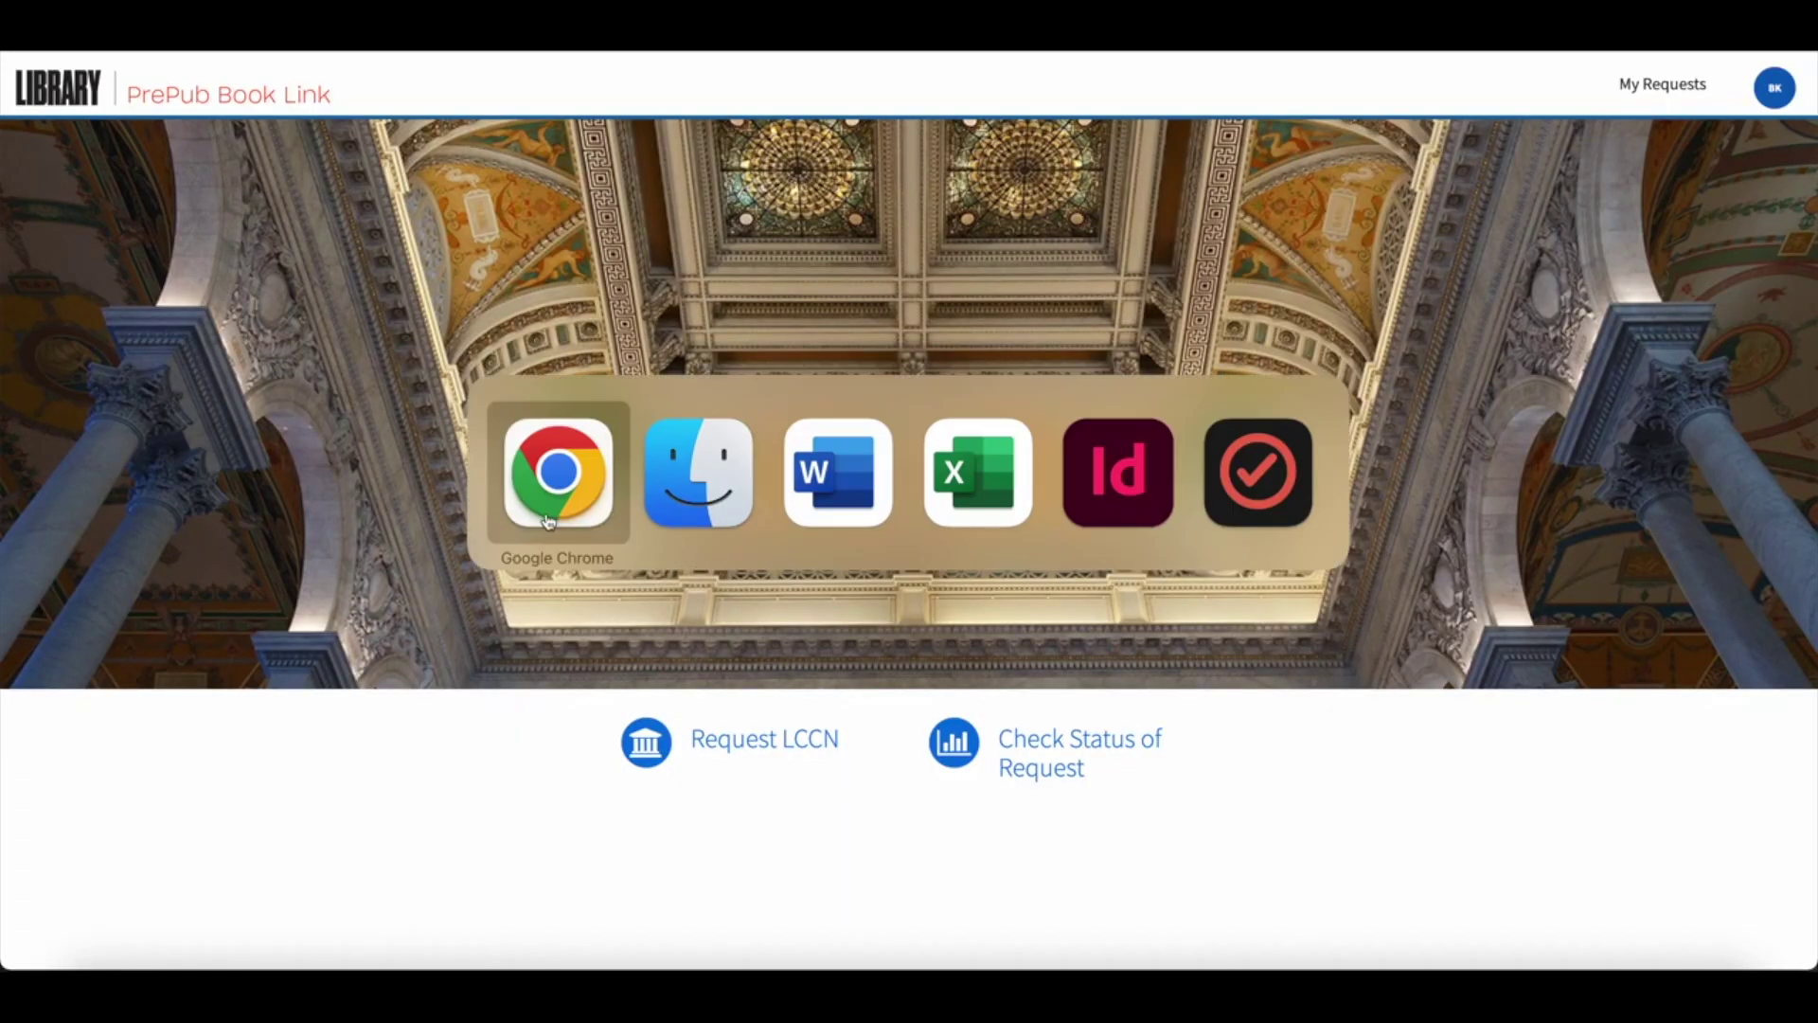
click(842, 478)
click(691, 287)
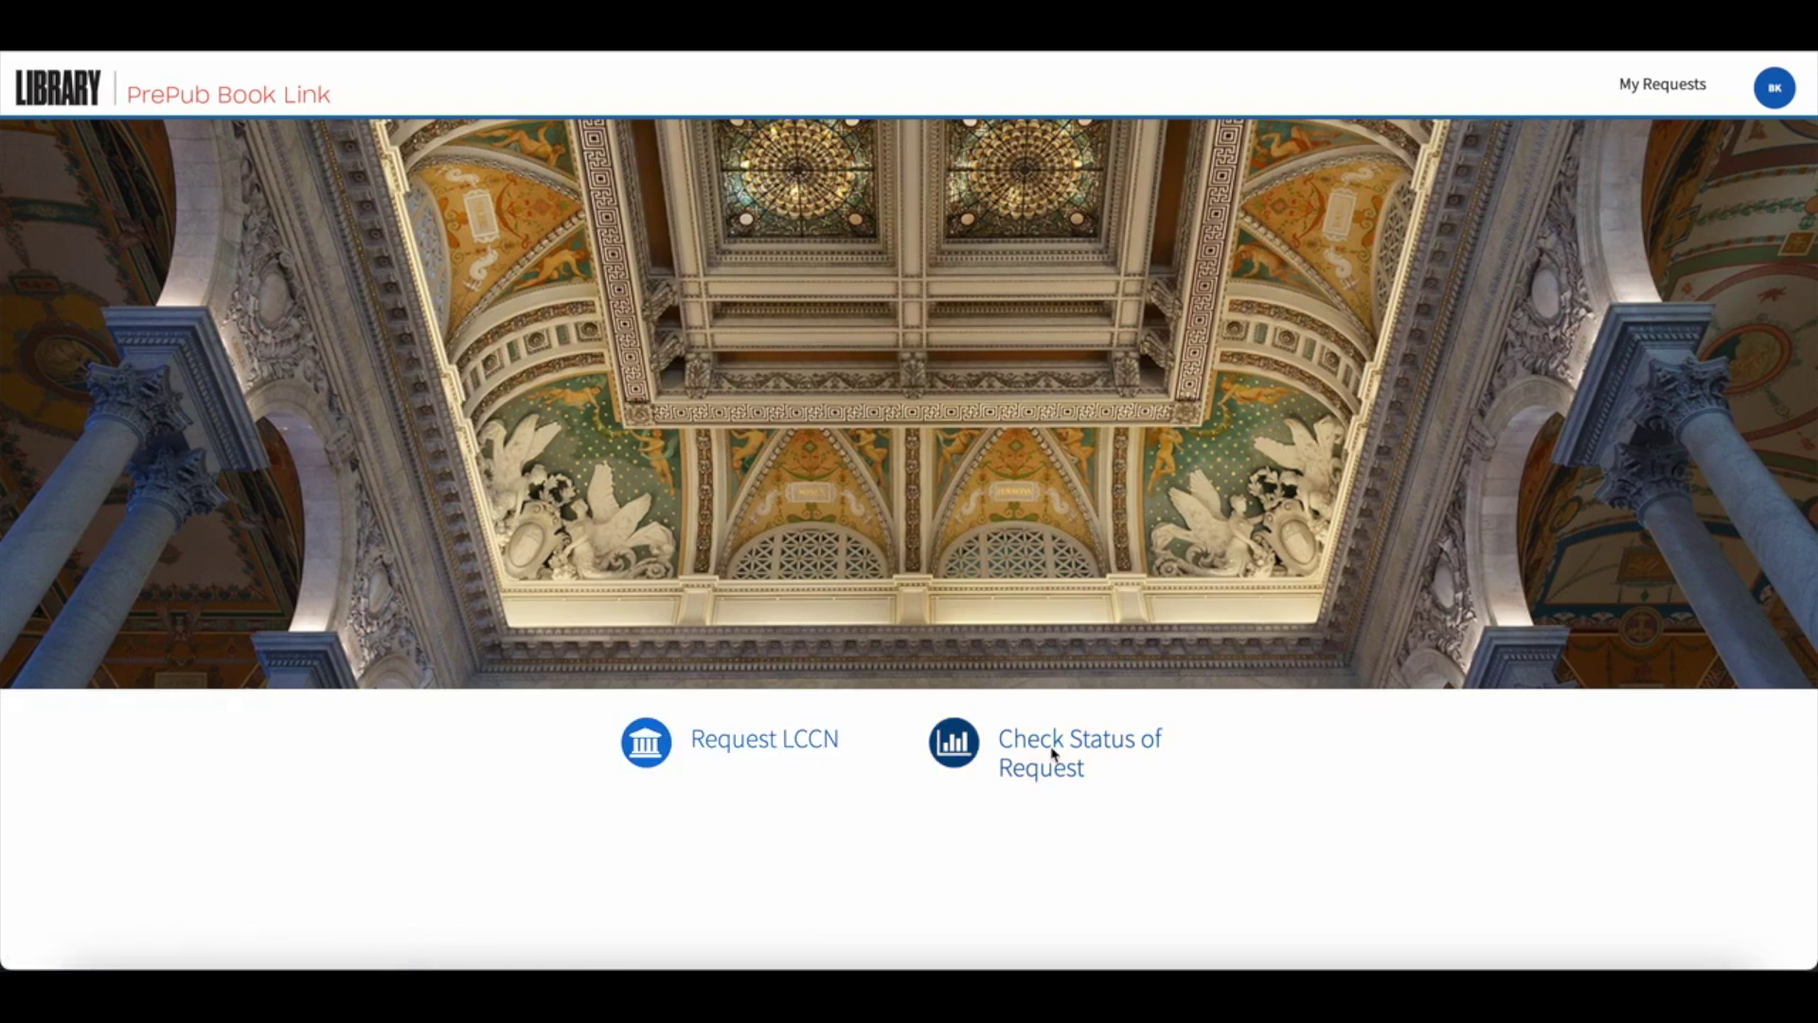
click(1012, 747)
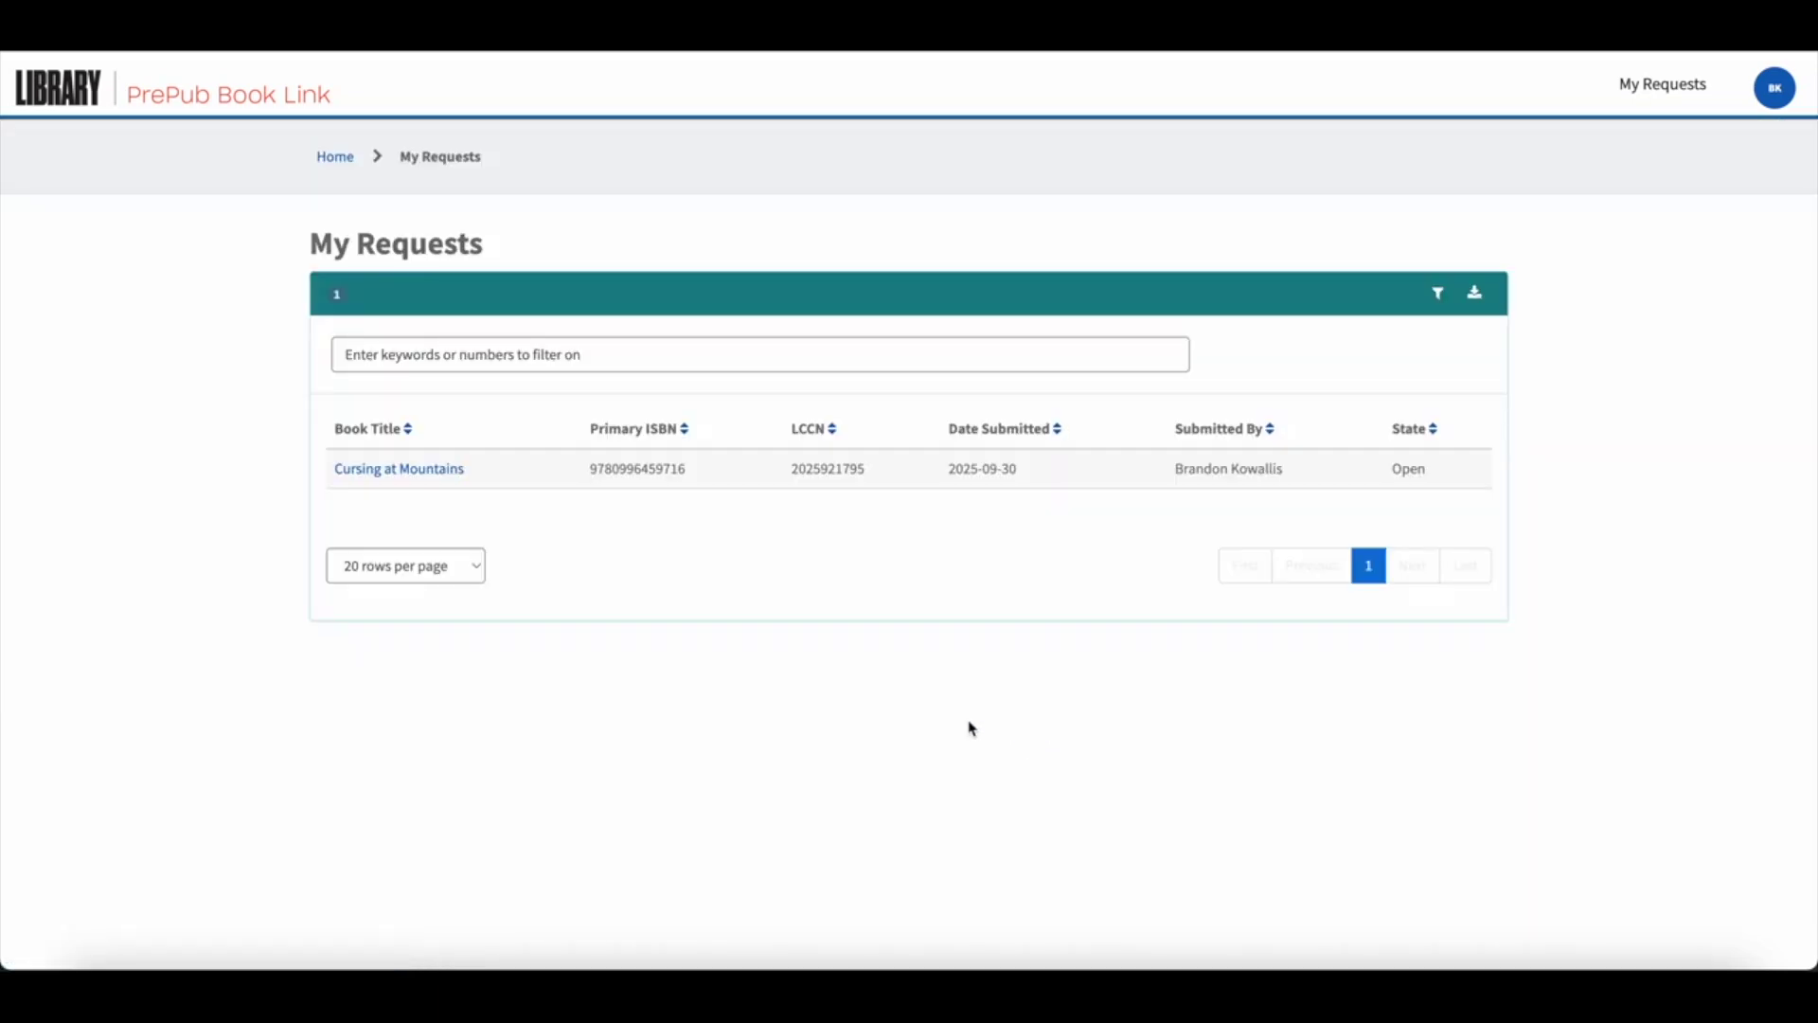